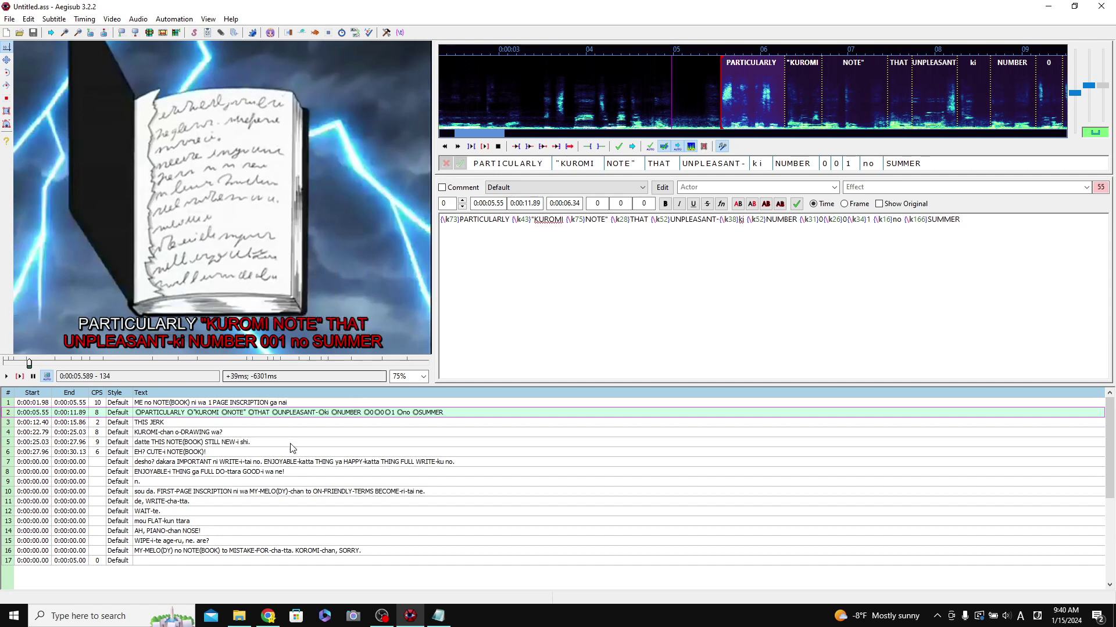
# Step: Preview the THIS JERK and second subtitle lines, then return to the first line
pyautogui.click(162, 423)
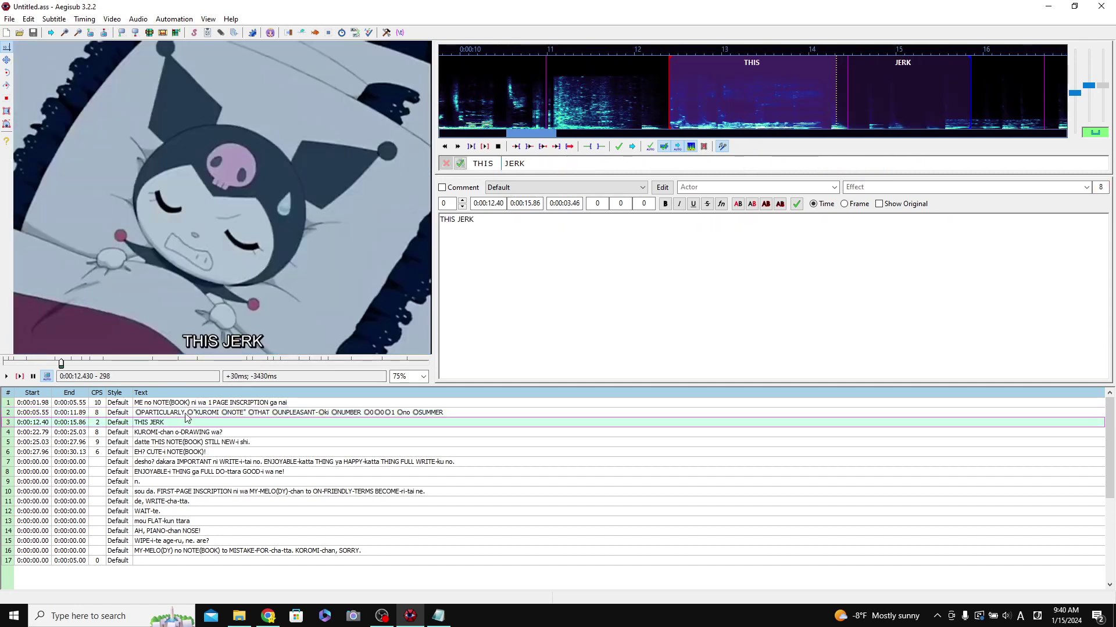
pyautogui.click(186, 414)
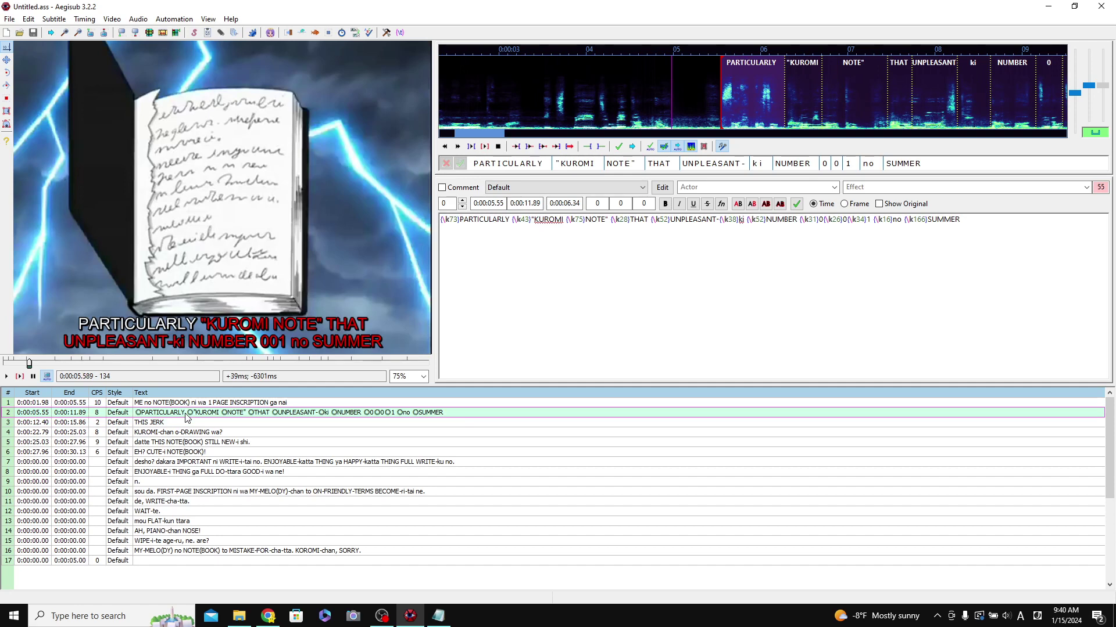
pyautogui.click(226, 405)
pyautogui.click(153, 424)
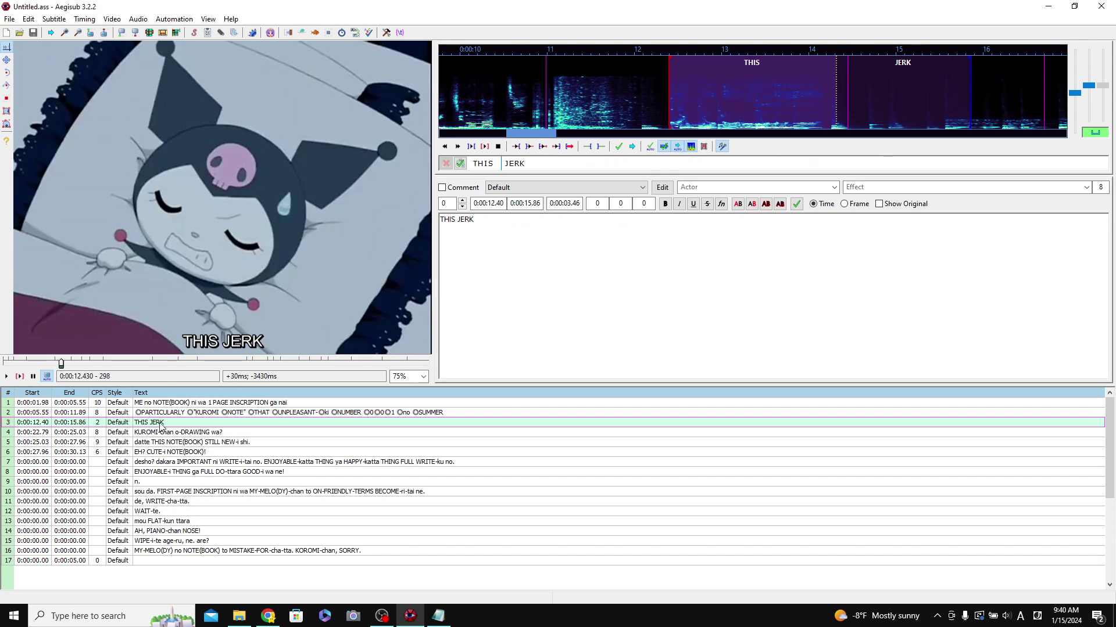
pyautogui.click(210, 402)
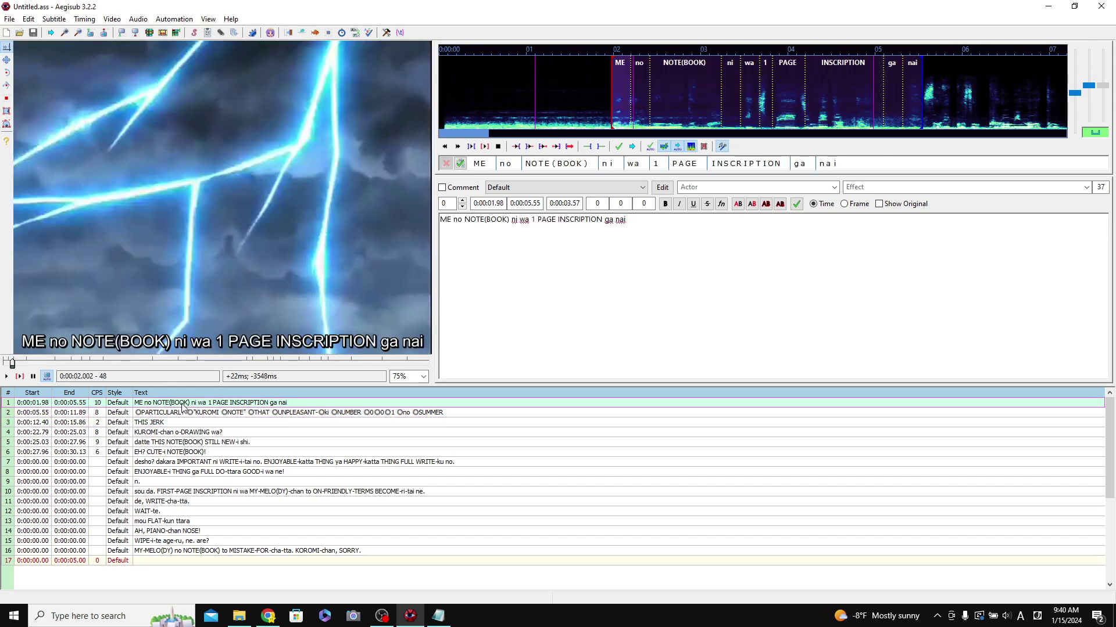
# Step: Insert a blank line before the first subtitle line, ME no NOTE(BOOK)
pyautogui.rightClick(182, 406)
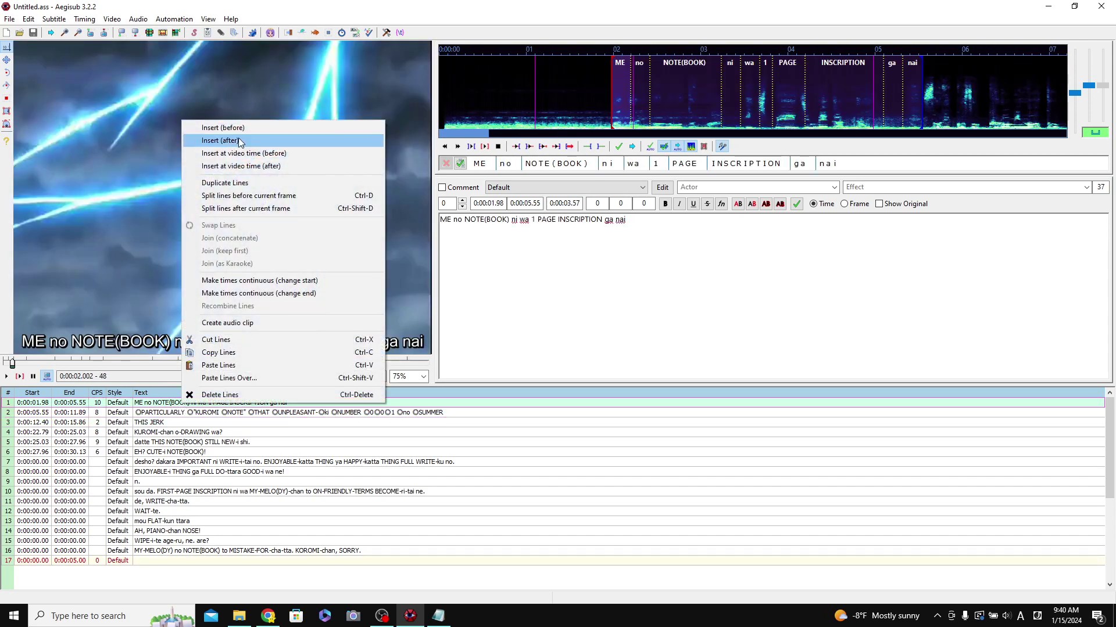
pyautogui.press('Escape')
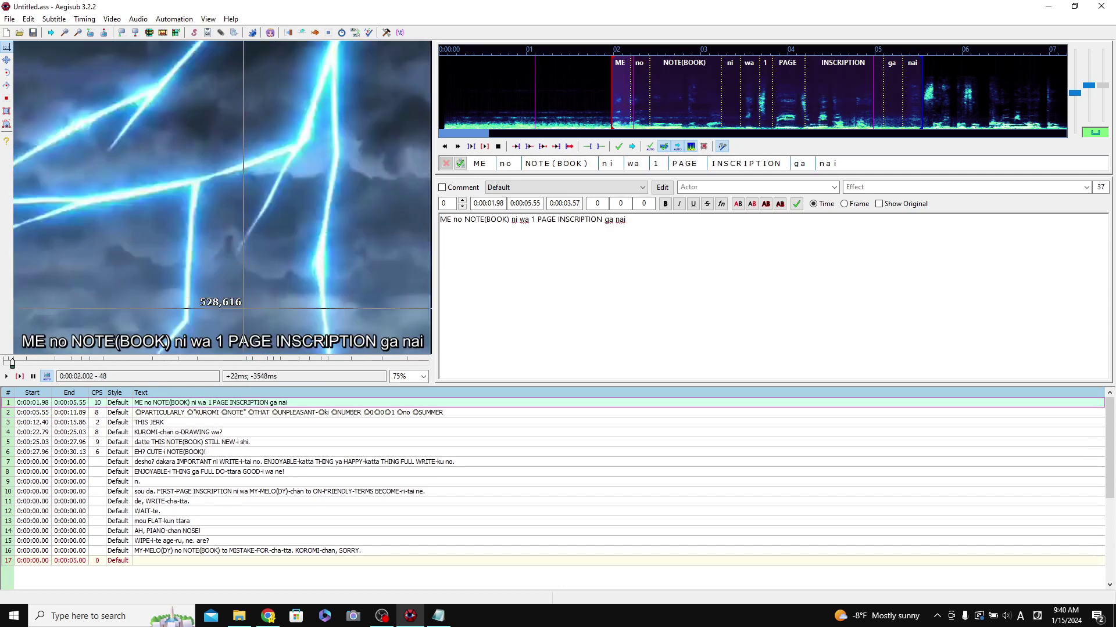
pyautogui.rightClick(219, 407)
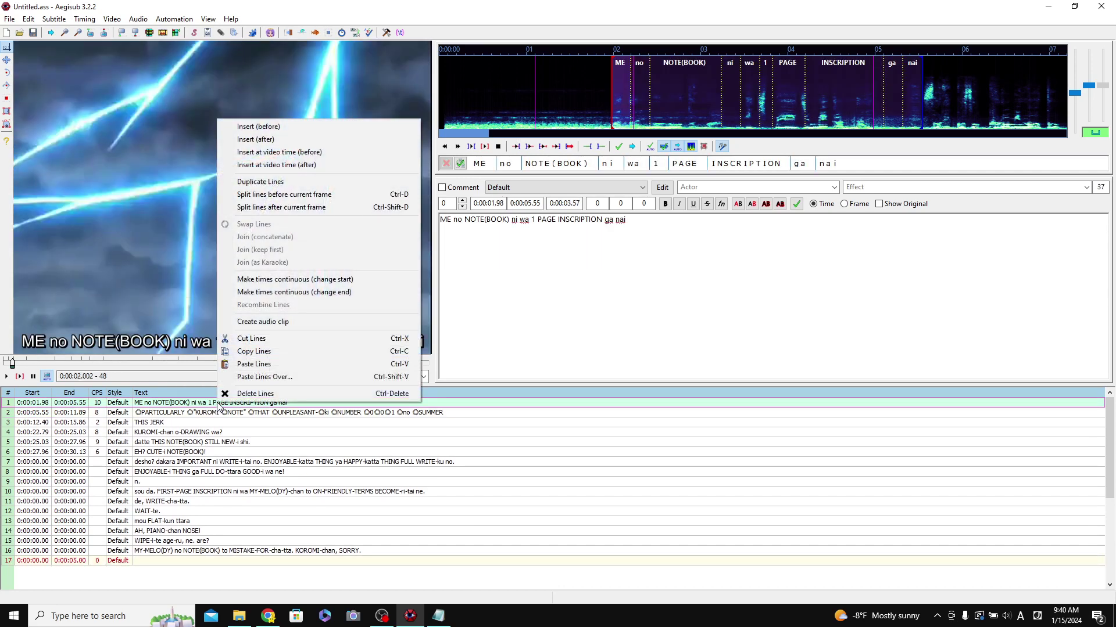
pyautogui.click(270, 126)
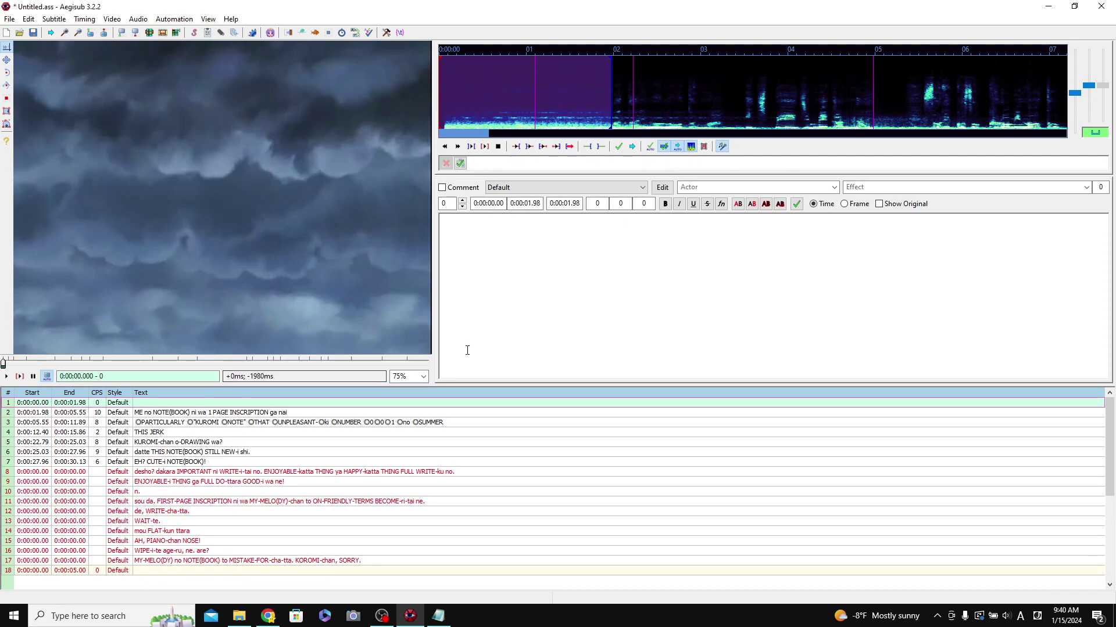
# Step: Mark the new top line as a comment with Effect 'template line'
pyautogui.click(443, 188)
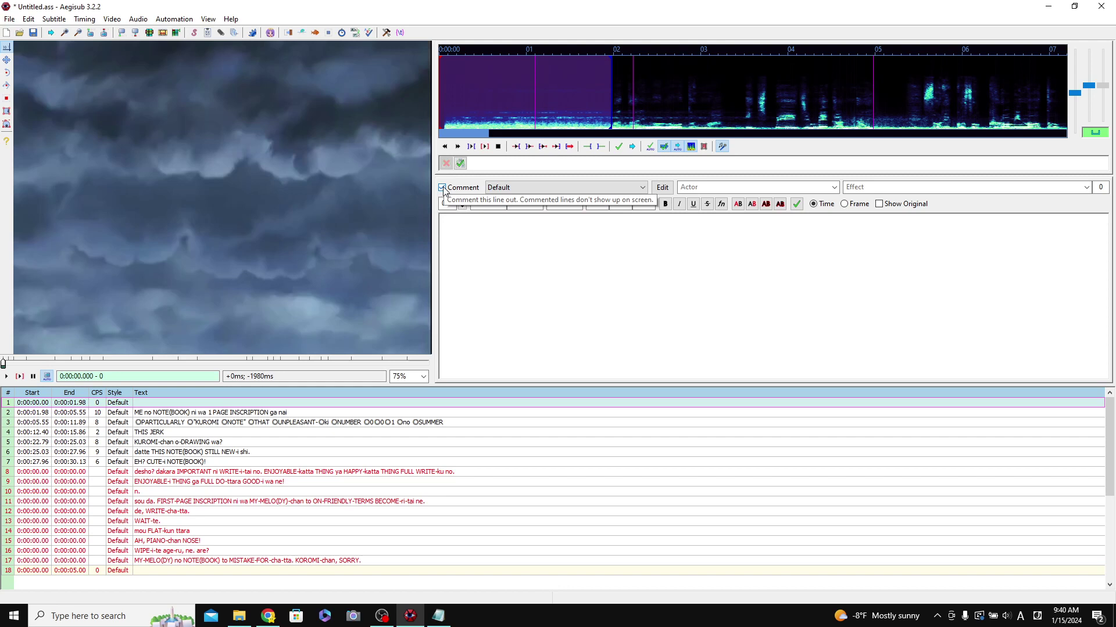
pyautogui.click(582, 264)
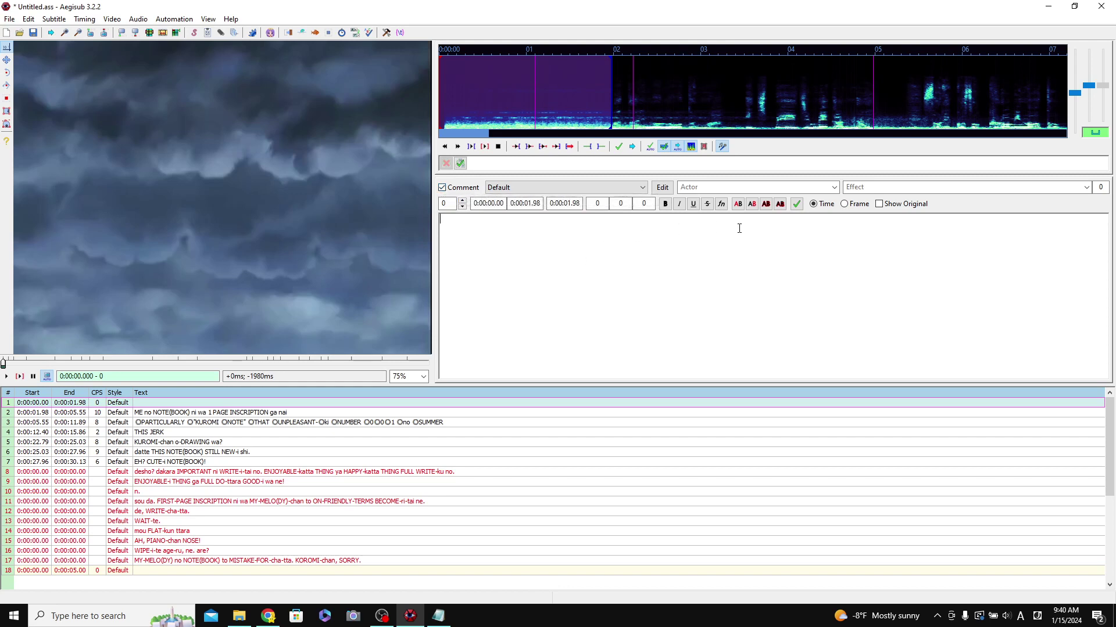
pyautogui.click(941, 187)
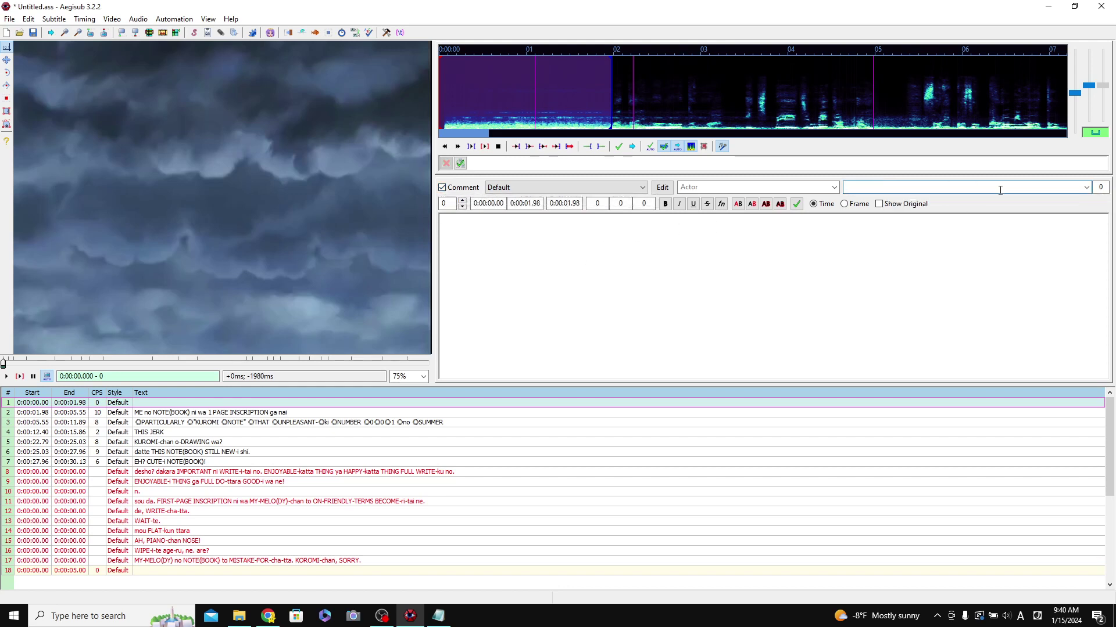
pyautogui.write('template line')
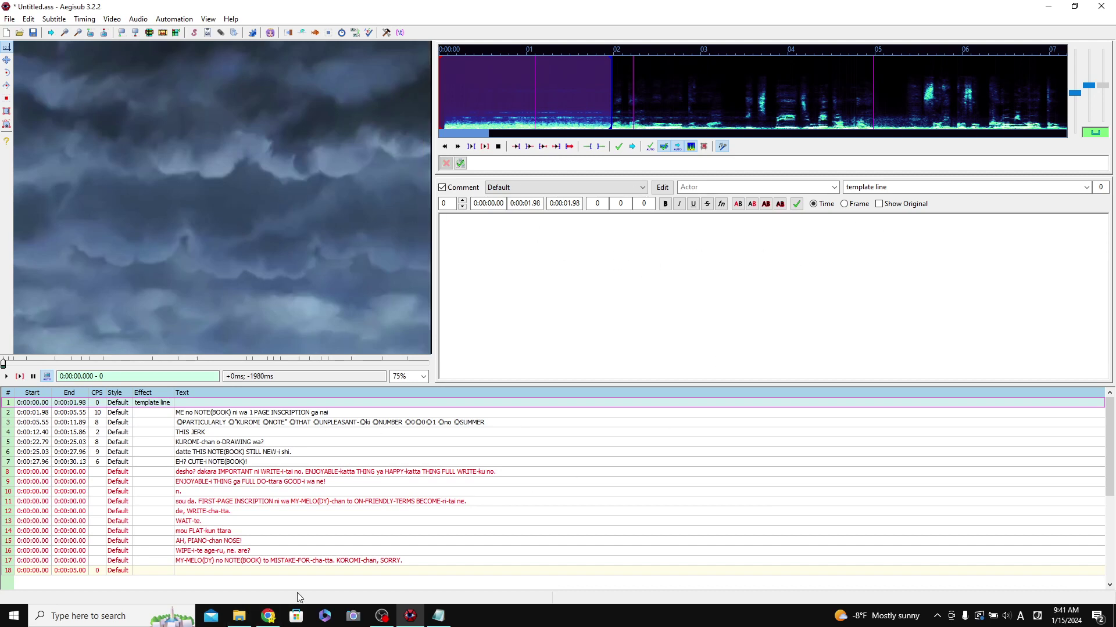
# Step: In a private browser tab, open KaraokeTemplates.txt in the LearnJapaneseKaraokeSubtitles GitHub repository
pyautogui.click(269, 618)
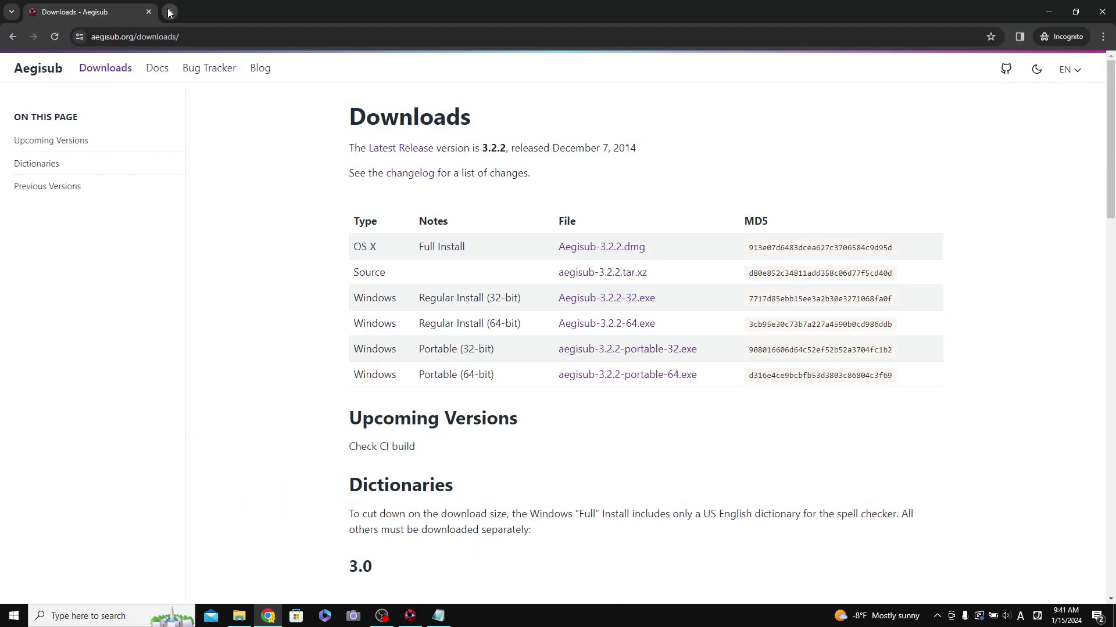
pyautogui.hotkey('ctrl', 't')
pyautogui.write('git')
pyautogui.press('Return')
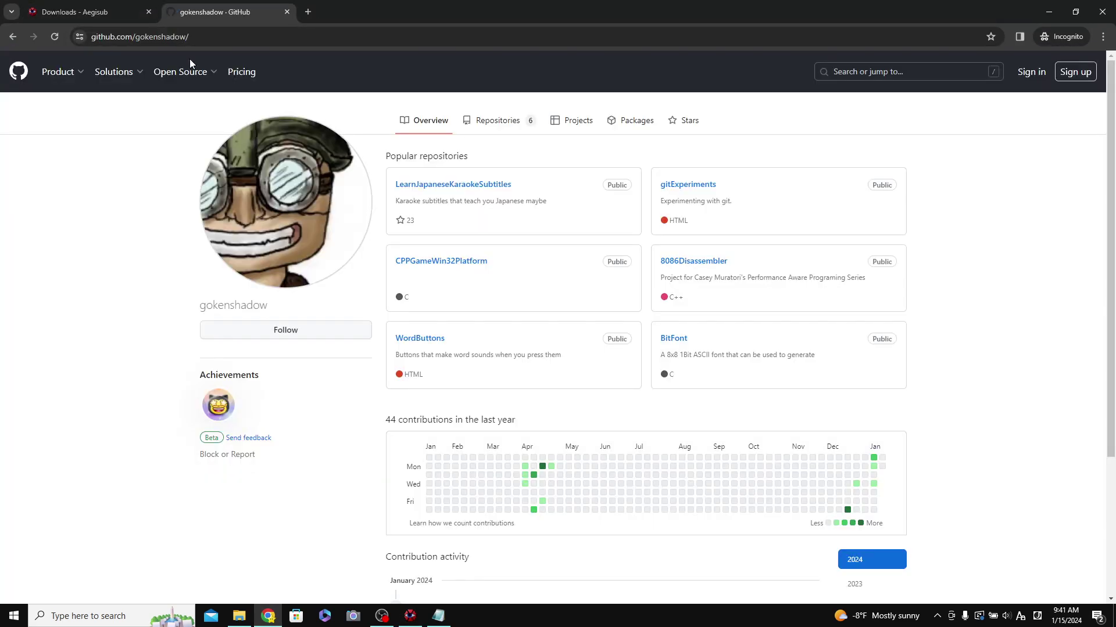
pyautogui.click(472, 184)
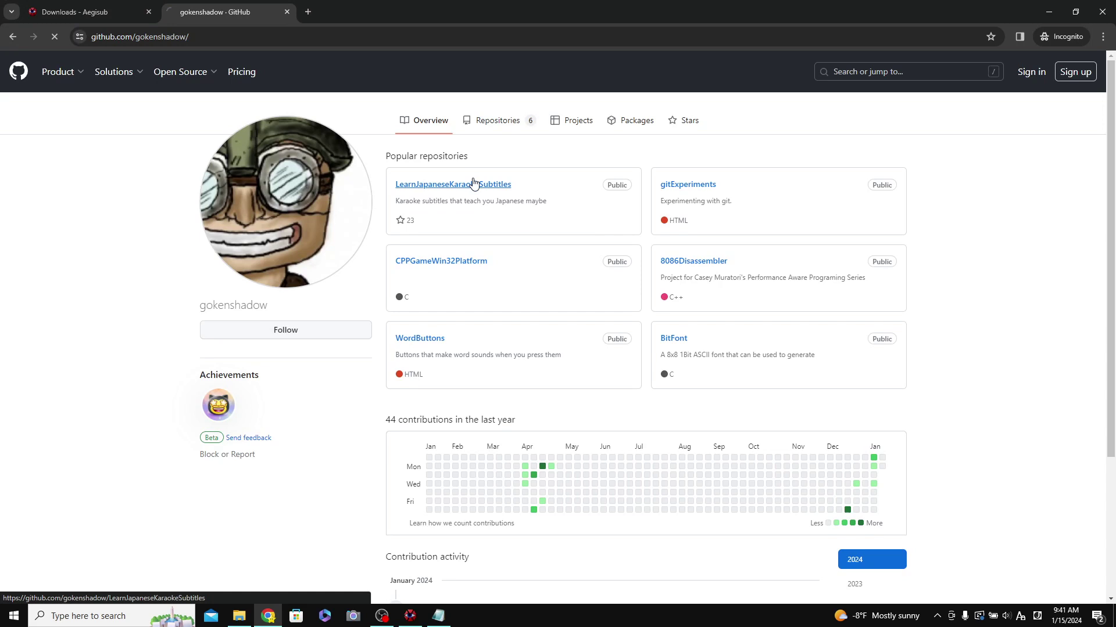
pyautogui.scroll(-2, 349, 385)
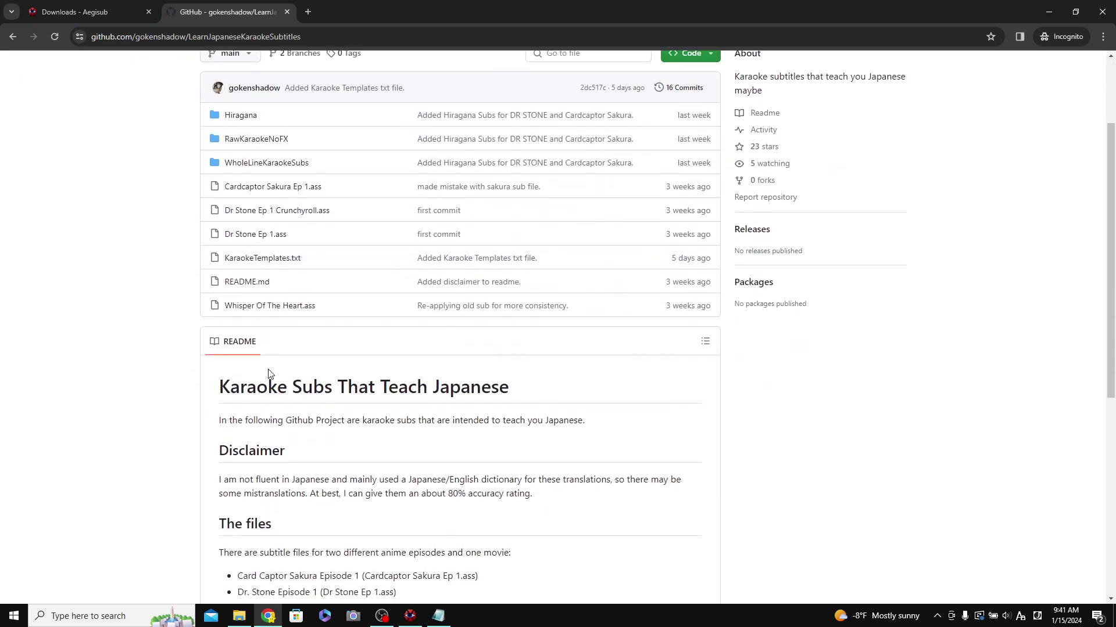
pyautogui.click(259, 259)
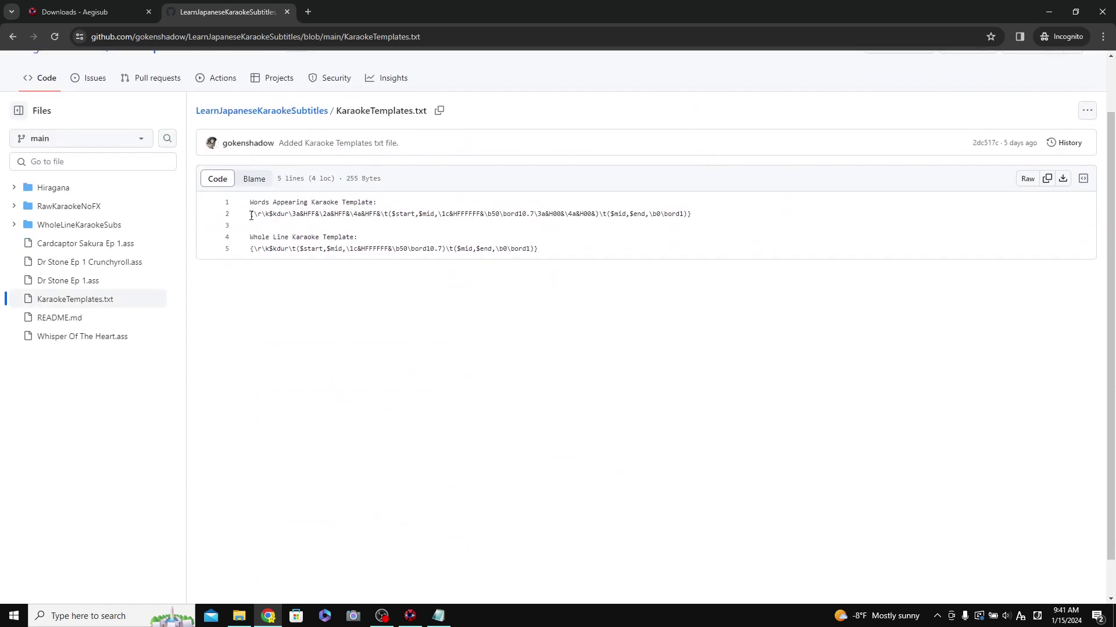
# Step: Select and copy the Words Appearing template code on line 2
pyautogui.moveTo(251, 215); pyautogui.dragTo(728, 197)
pyautogui.moveTo(341, 216); pyautogui.dragTo(733, 215)
pyautogui.click(252, 220)
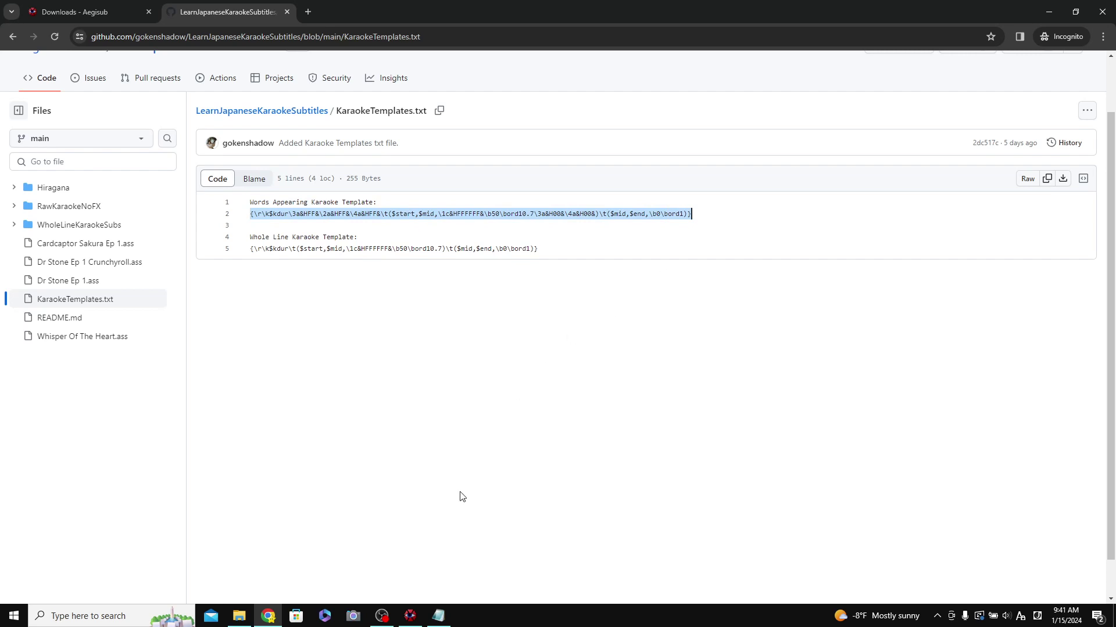
pyautogui.moveTo(253, 254); pyautogui.dragTo(547, 255)
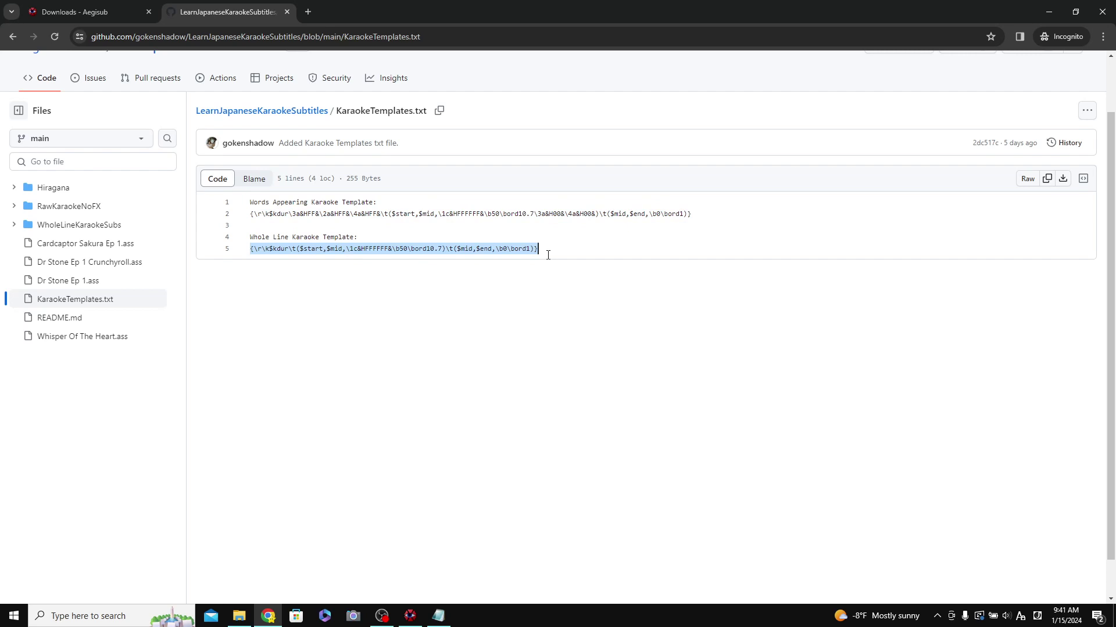
pyautogui.moveTo(695, 212); pyautogui.dragTo(245, 214)
pyautogui.hotkey('ctrl', 'c')
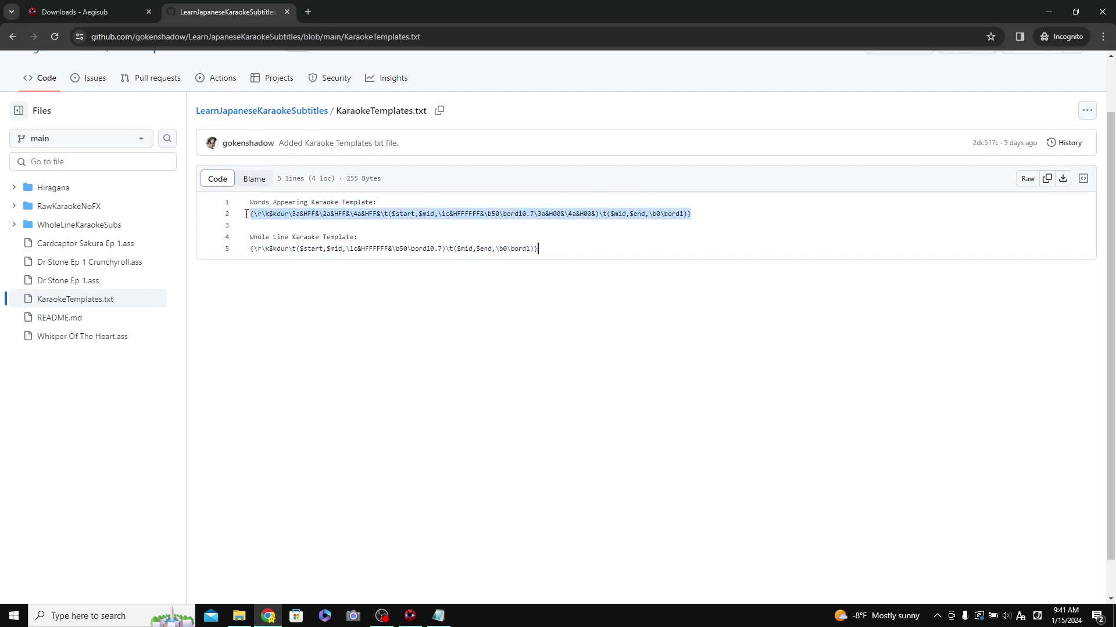
pyautogui.click(410, 616)
# Step: Paste the Words Appearing template code into the template line and check neighbouring lines
pyautogui.hotkey('ctrl', 'v')
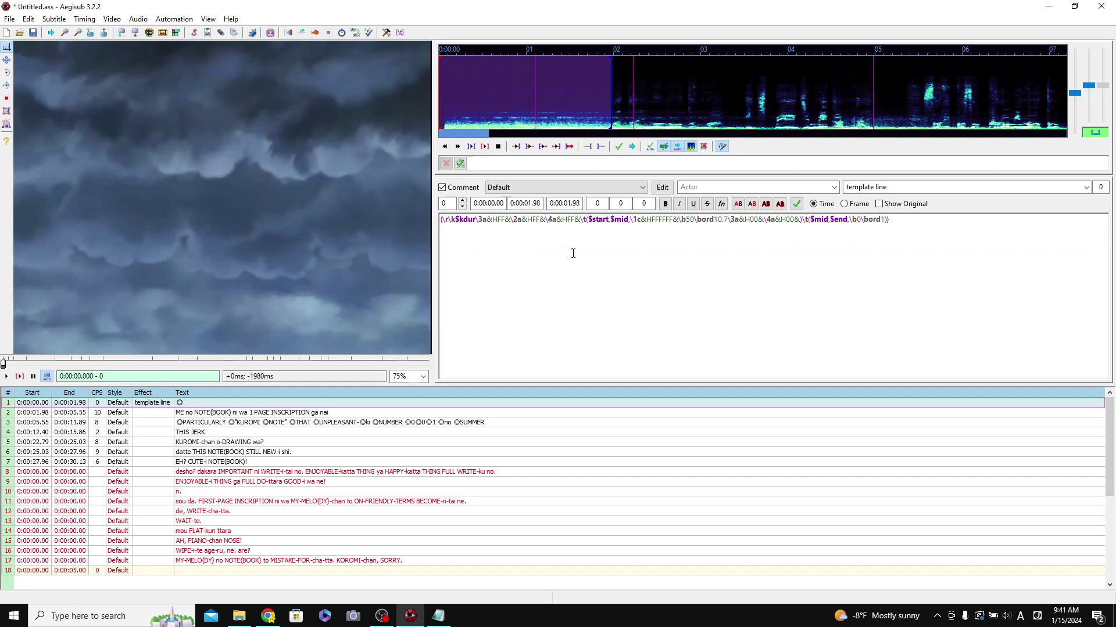
pyautogui.click(197, 414)
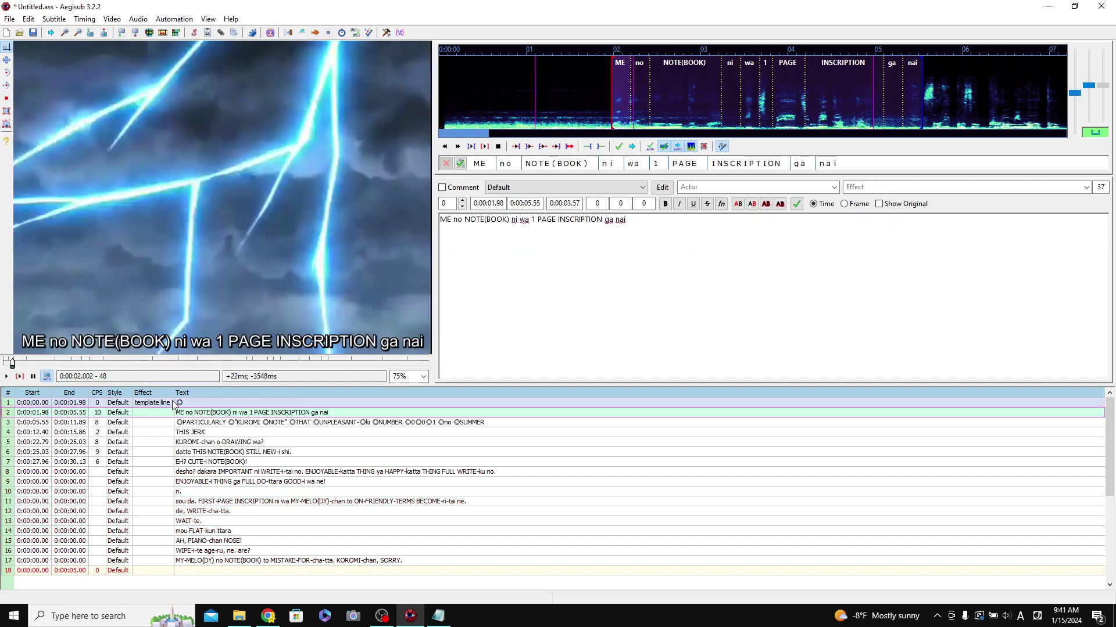
pyautogui.click(182, 405)
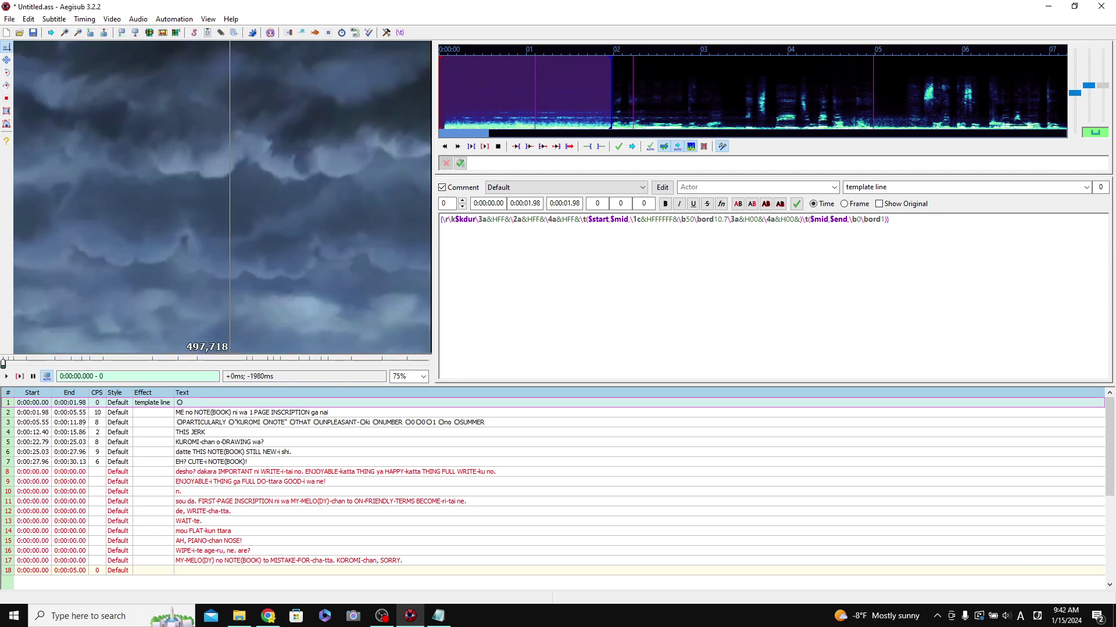
pyautogui.click(267, 433)
pyautogui.click(194, 402)
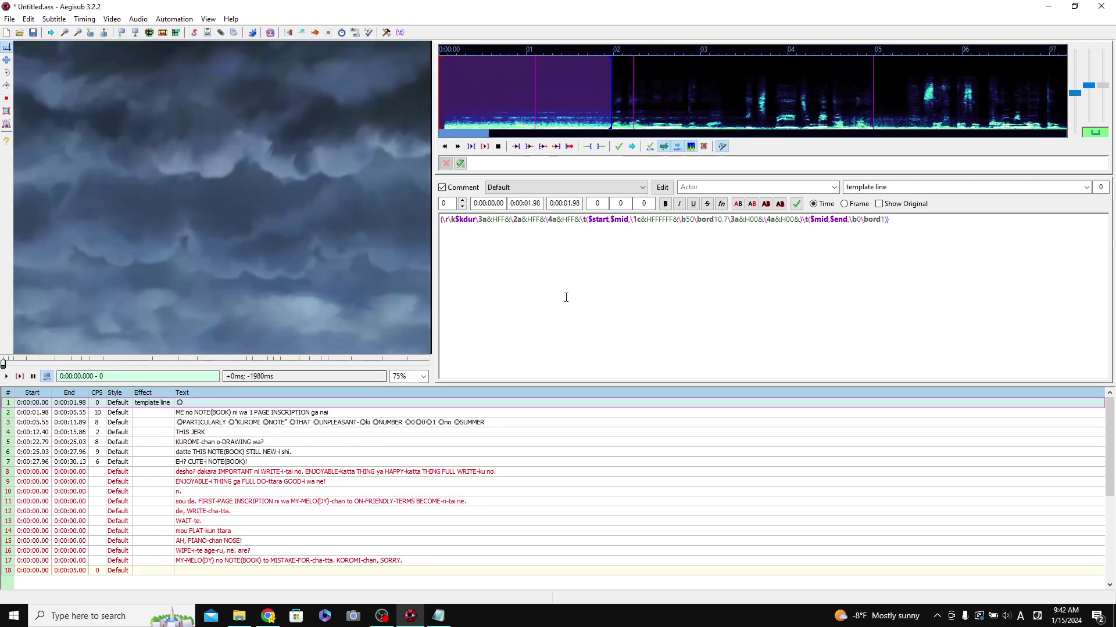
# Step: Apply the karaoke template to all lines and play the video to watch the result
pyautogui.click(175, 20)
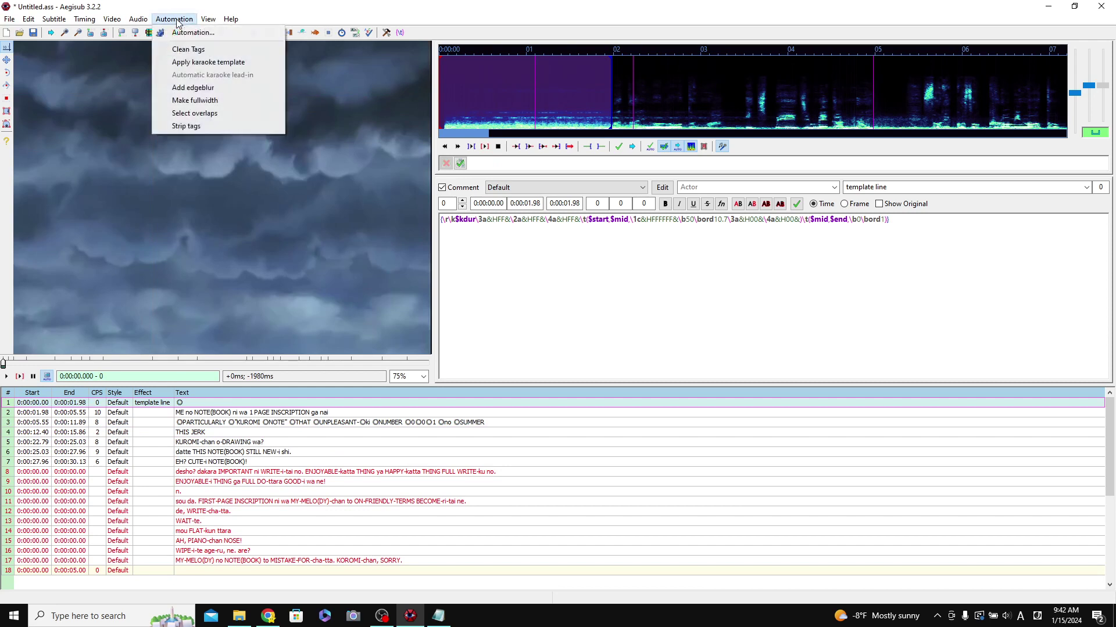
pyautogui.click(220, 62)
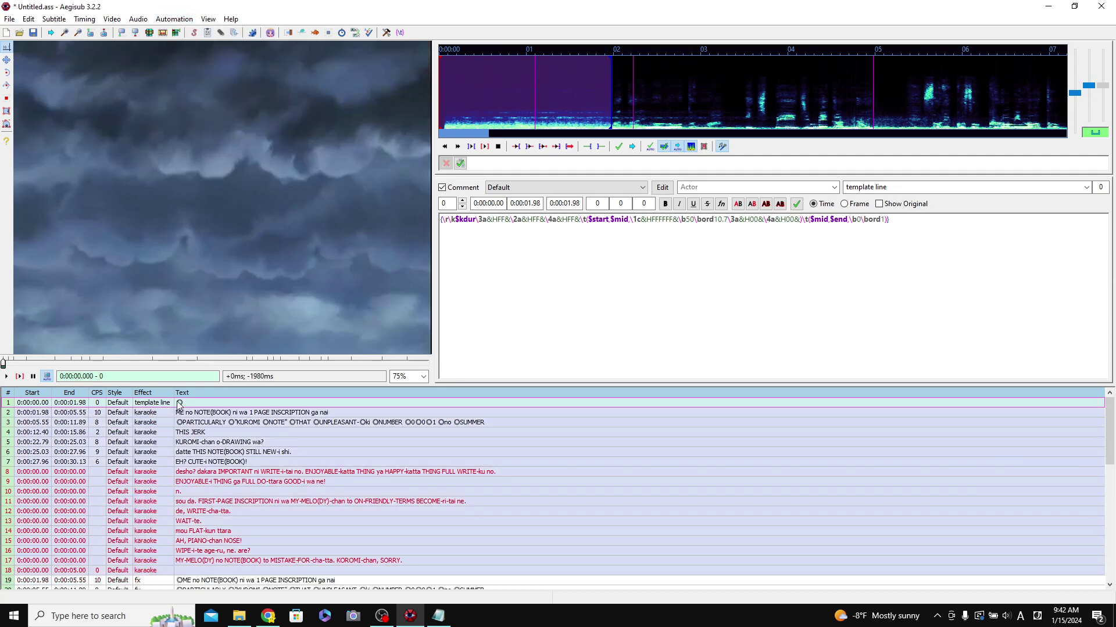
pyautogui.click(225, 415)
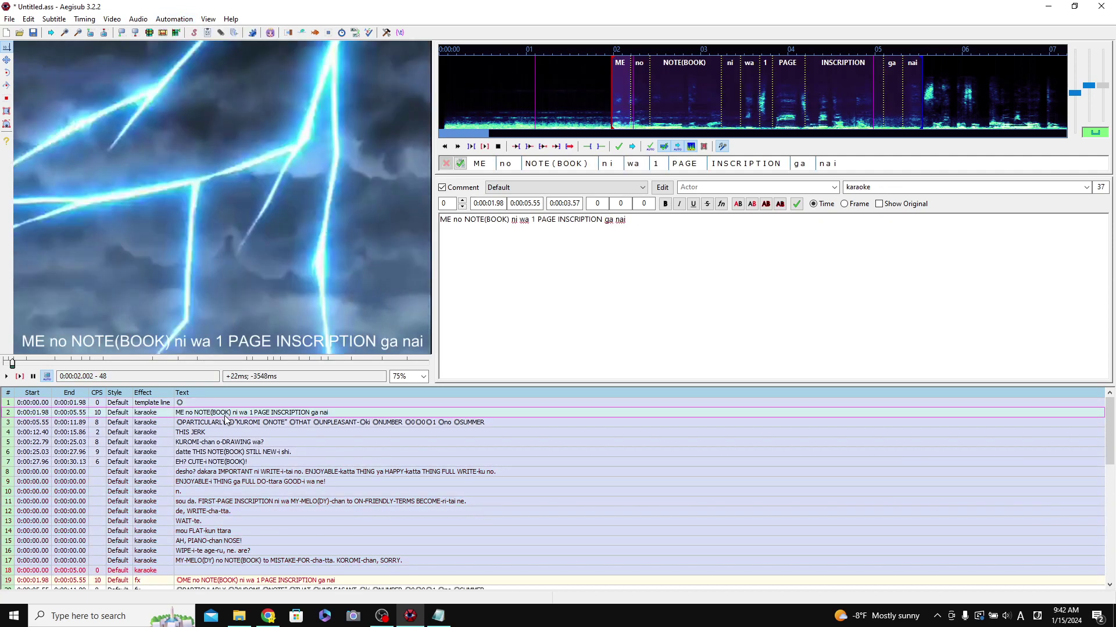
pyautogui.click(267, 423)
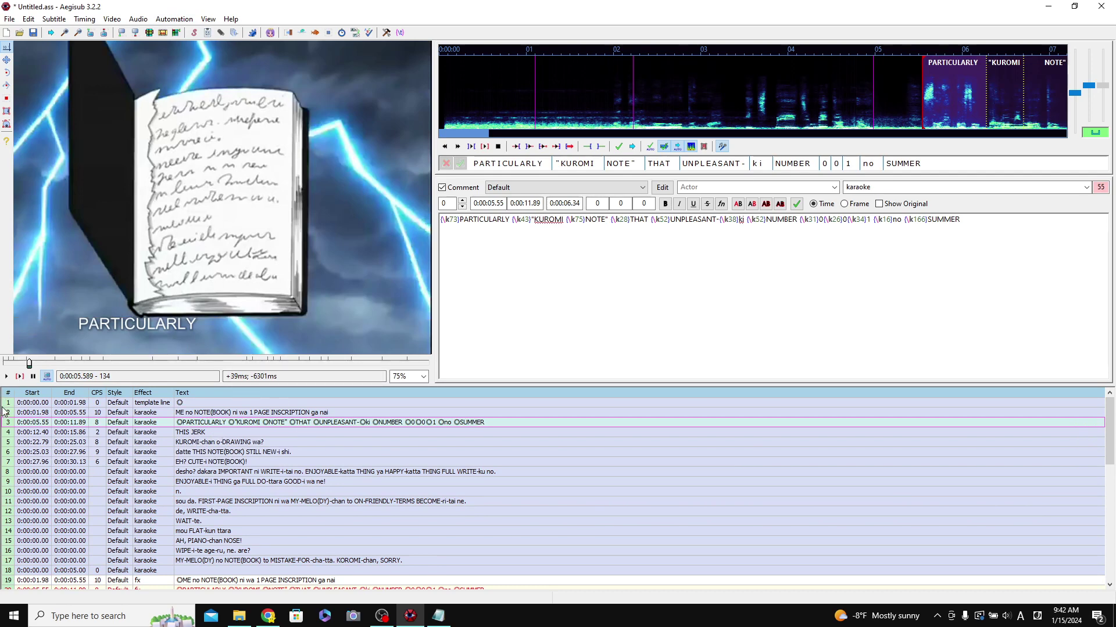
pyautogui.click(7, 377)
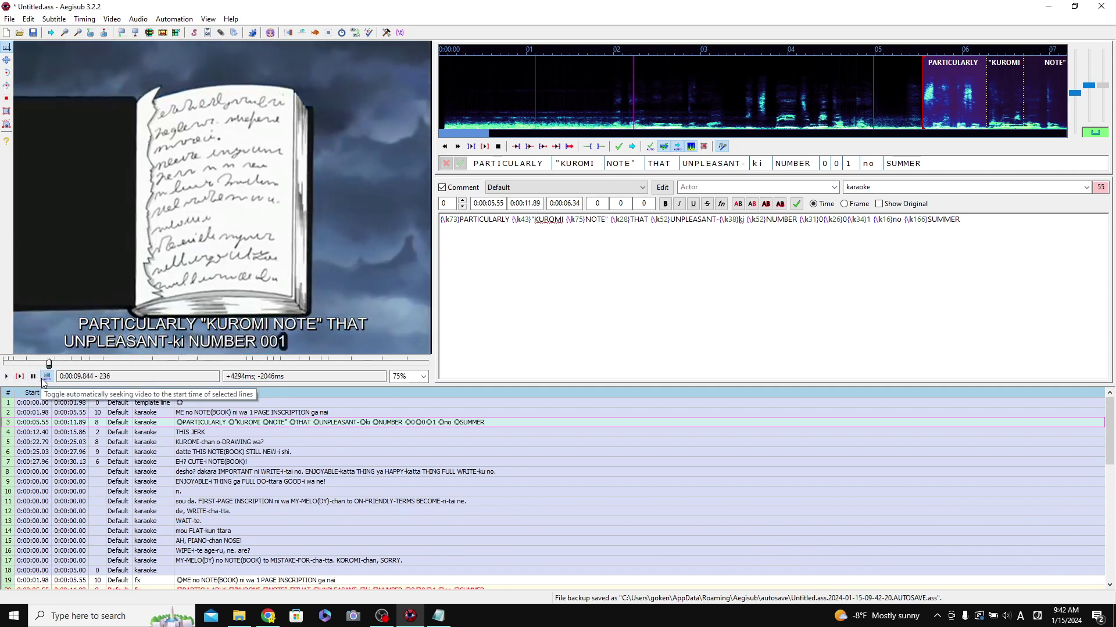
pyautogui.click(33, 376)
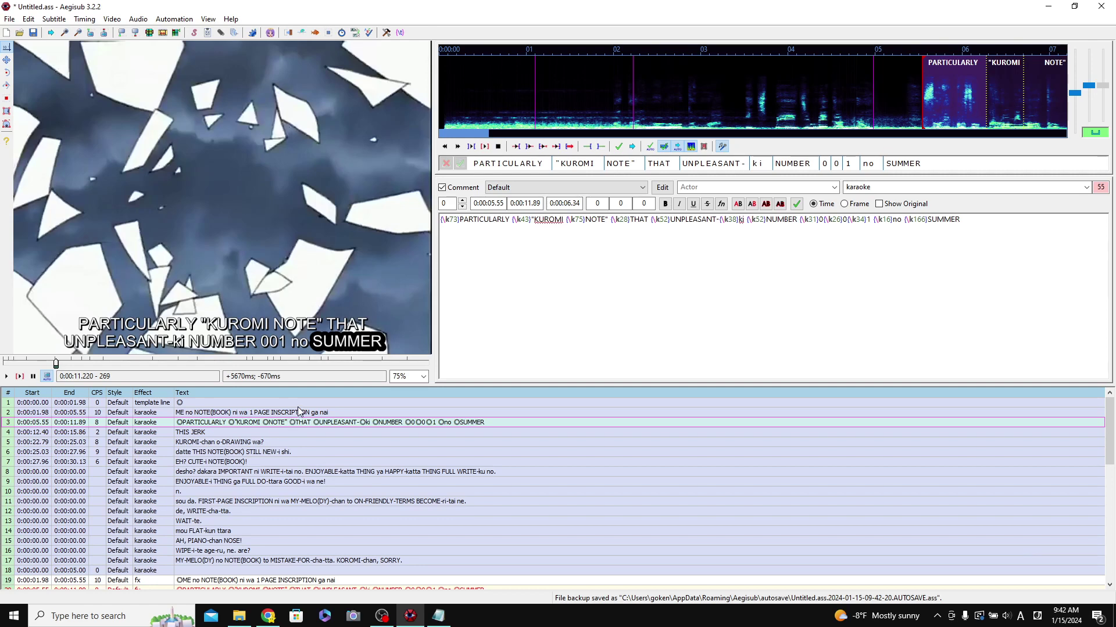
# Step: Inspect the THIS JERK, PARTICULARLY, KUROMI-chan and ME no NOTE(BOOK) karaoke lines
pyautogui.click(297, 406)
pyautogui.click(313, 432)
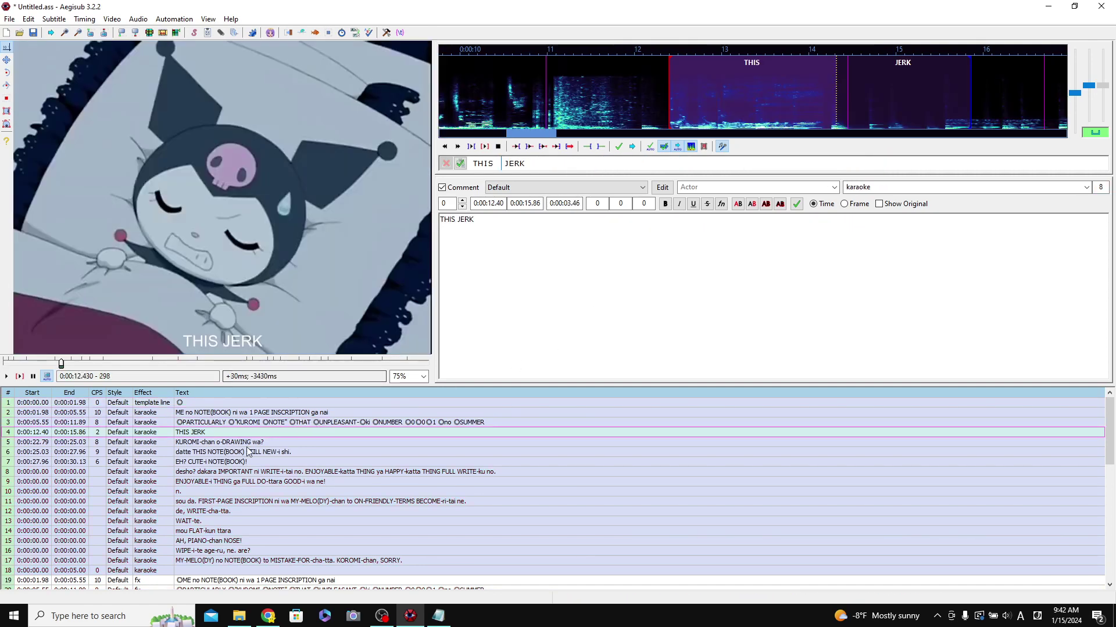
pyautogui.click(258, 423)
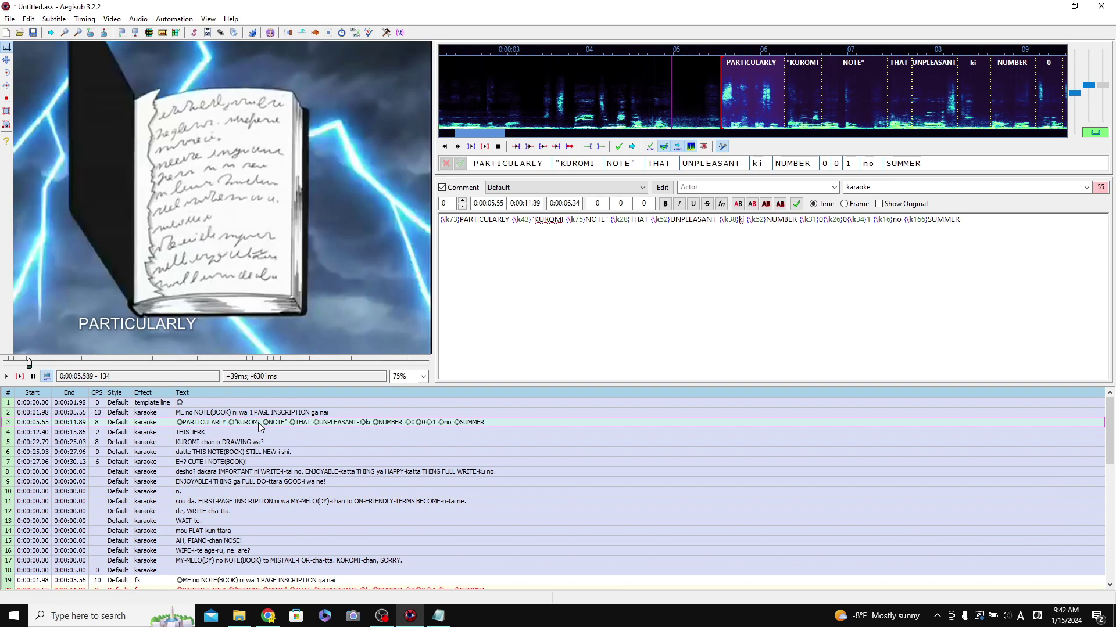
pyautogui.scroll(-6, 197, 496)
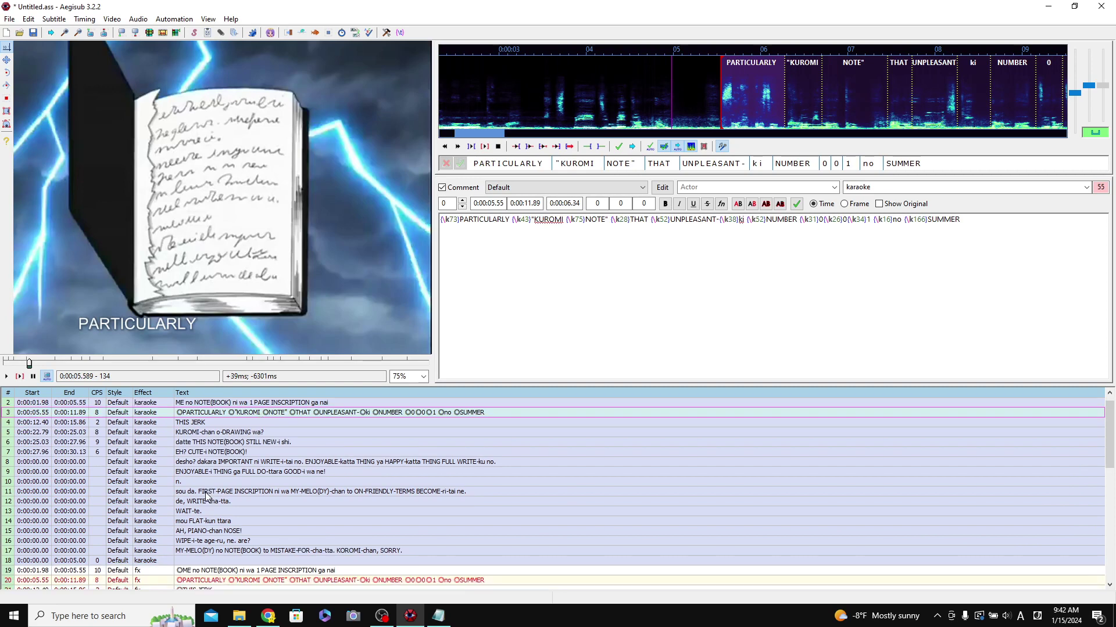
pyautogui.scroll(6, 184, 504)
pyautogui.click(231, 432)
pyautogui.click(232, 520)
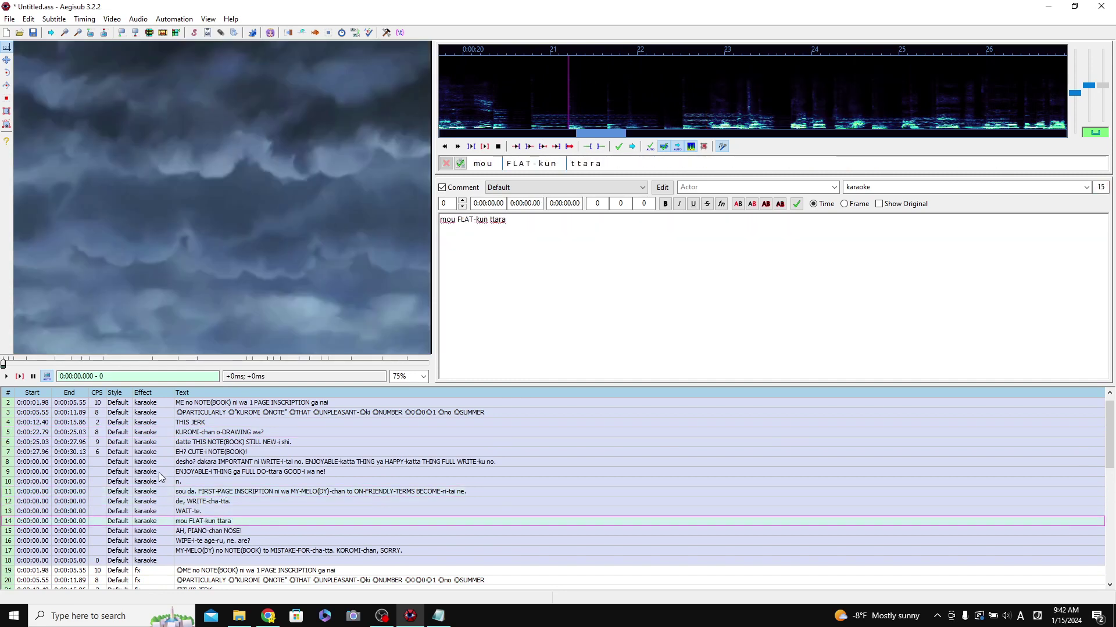
pyautogui.click(151, 406)
# Step: Check generated fx lines and lyric lines through MY-MELO(DY) no NOTE(BOOK)
pyautogui.scroll(-3, 229, 504)
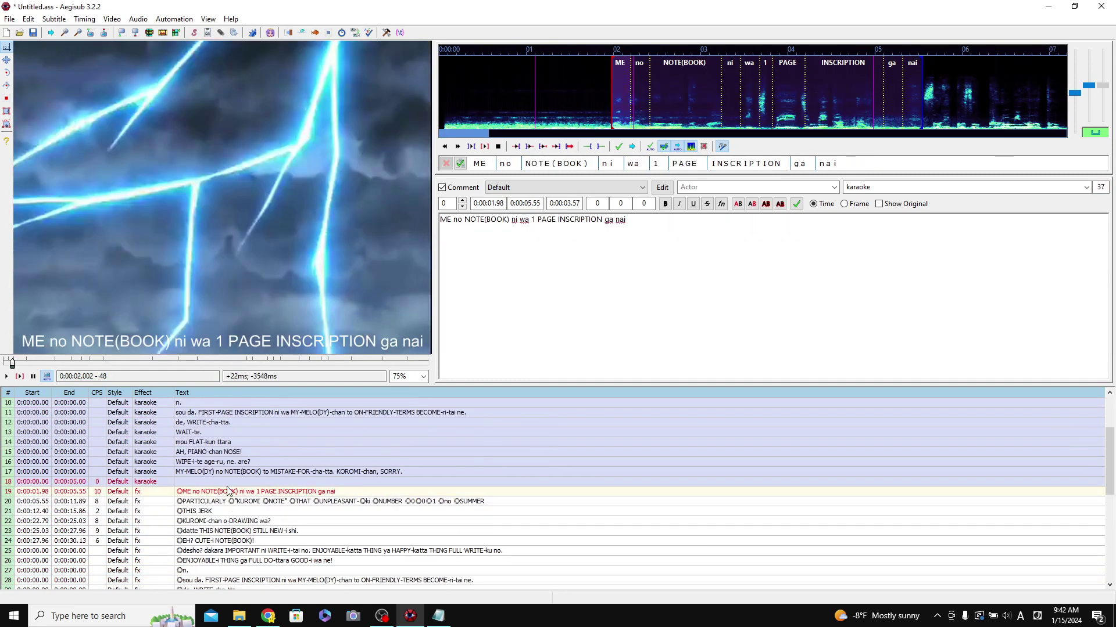
pyautogui.click(244, 501)
pyautogui.click(300, 451)
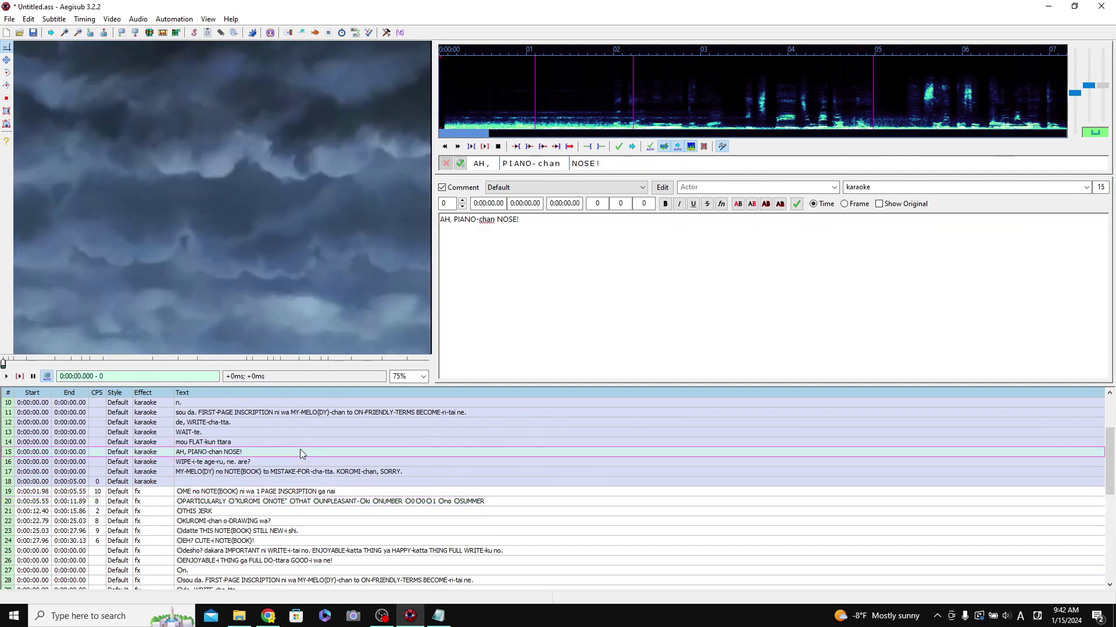
pyautogui.scroll(-3, 230, 491)
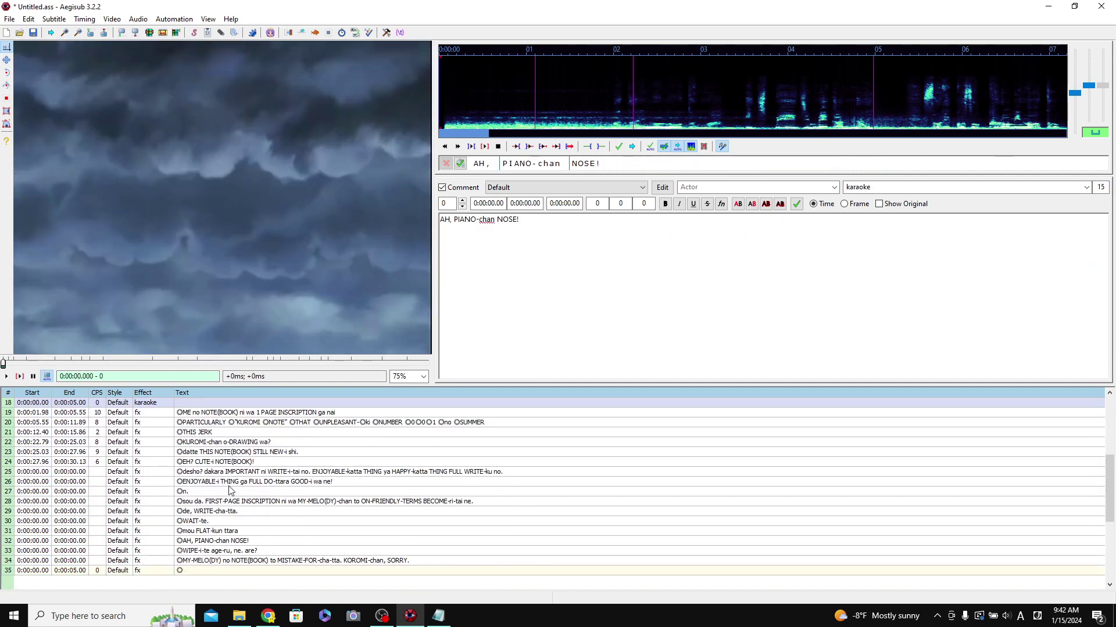
pyautogui.scroll(4, 231, 491)
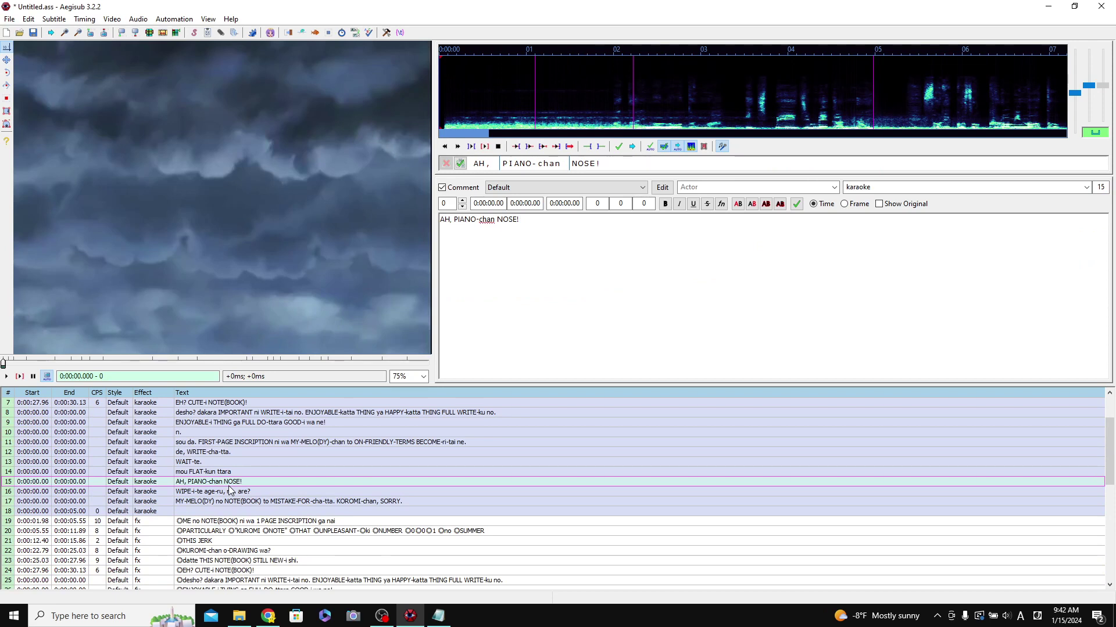
pyautogui.scroll(1, 231, 491)
pyautogui.click(272, 451)
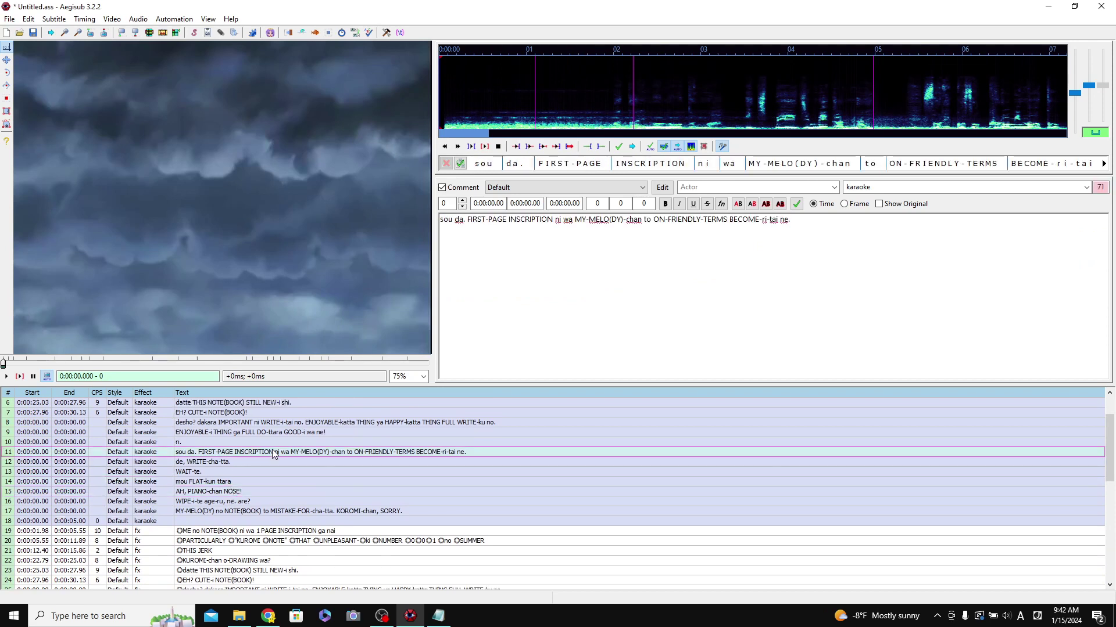
pyautogui.click(256, 440)
pyautogui.click(250, 422)
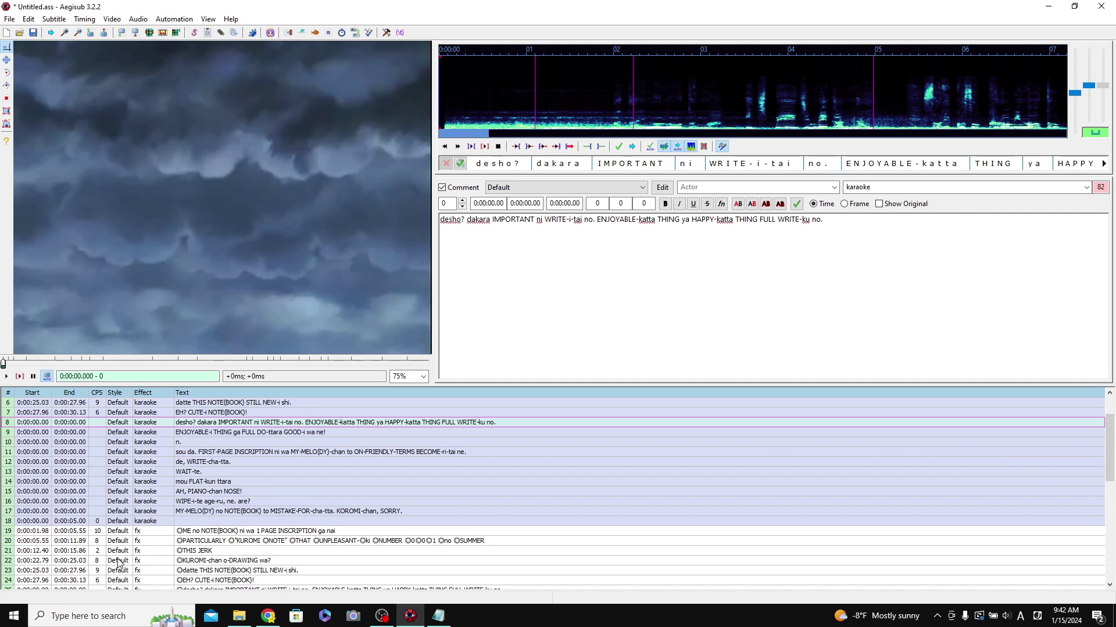
pyautogui.click(190, 514)
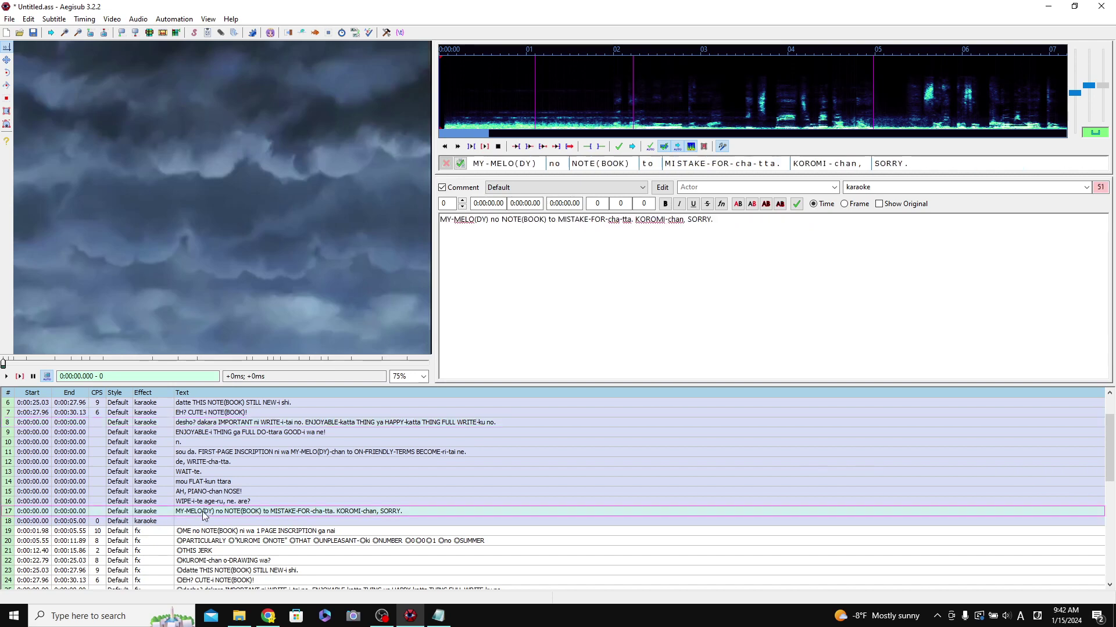
# Step: Review line 18 and the fx lines, then undo to remove the generated fx lines
pyautogui.click(191, 520)
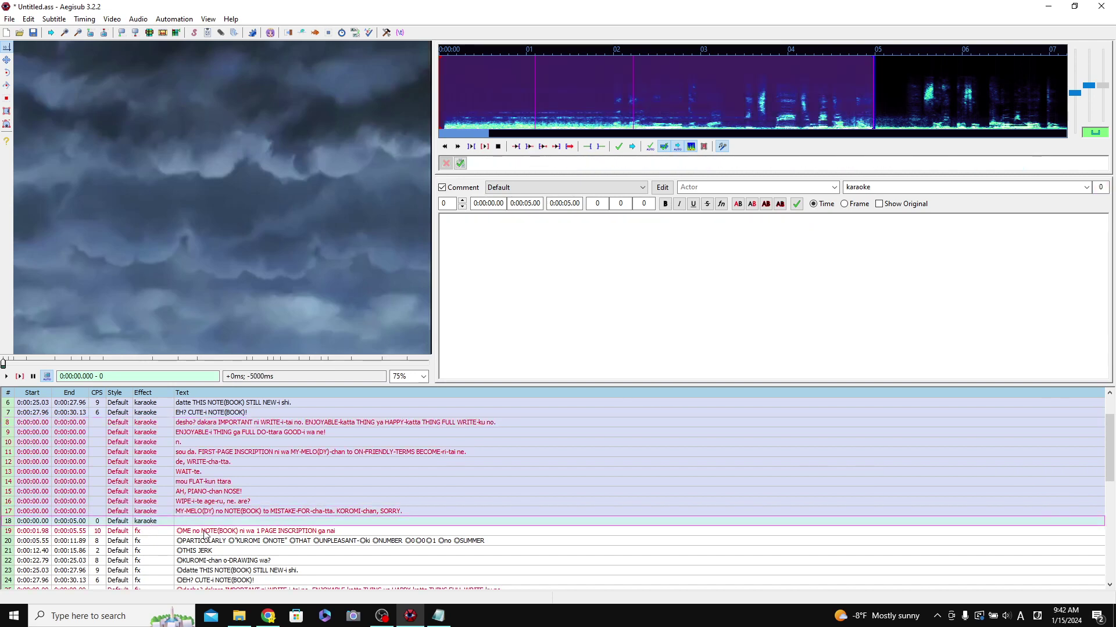
pyautogui.scroll(-8, 197, 430)
pyautogui.click(197, 430)
pyautogui.scroll(6, 256, 431)
pyautogui.click(256, 431)
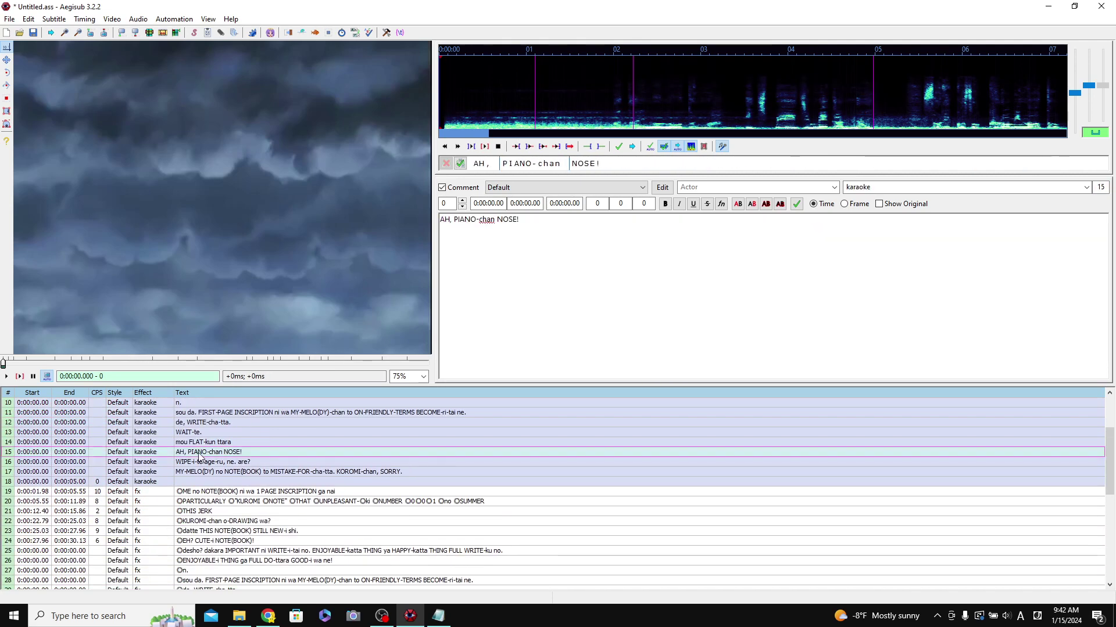
pyautogui.scroll(3, 254, 436)
pyautogui.scroll(1, 254, 436)
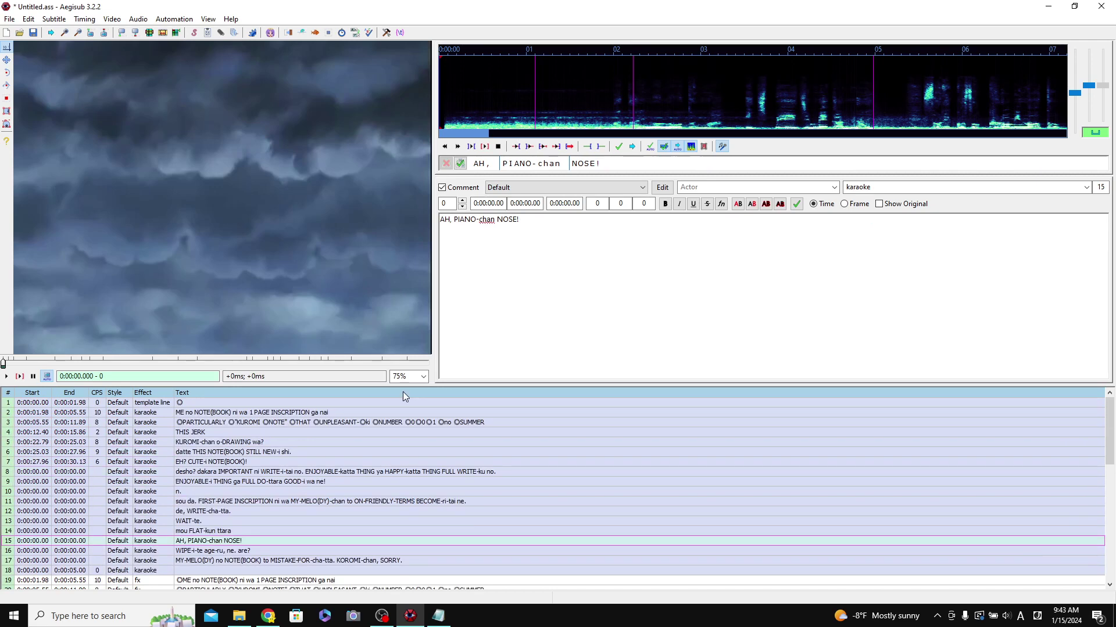
pyautogui.hotkey('ctrl', 'z')
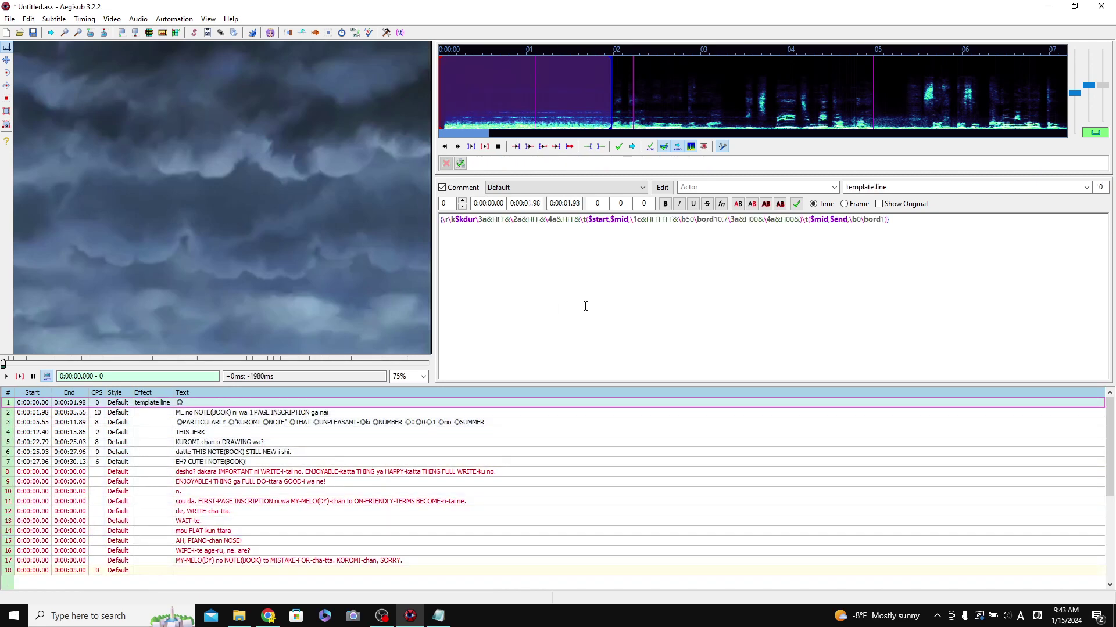
# Step: Copy the Whole Line Karaoke Template text from the GitHub KaraokeTemplates.txt page
pyautogui.click(268, 617)
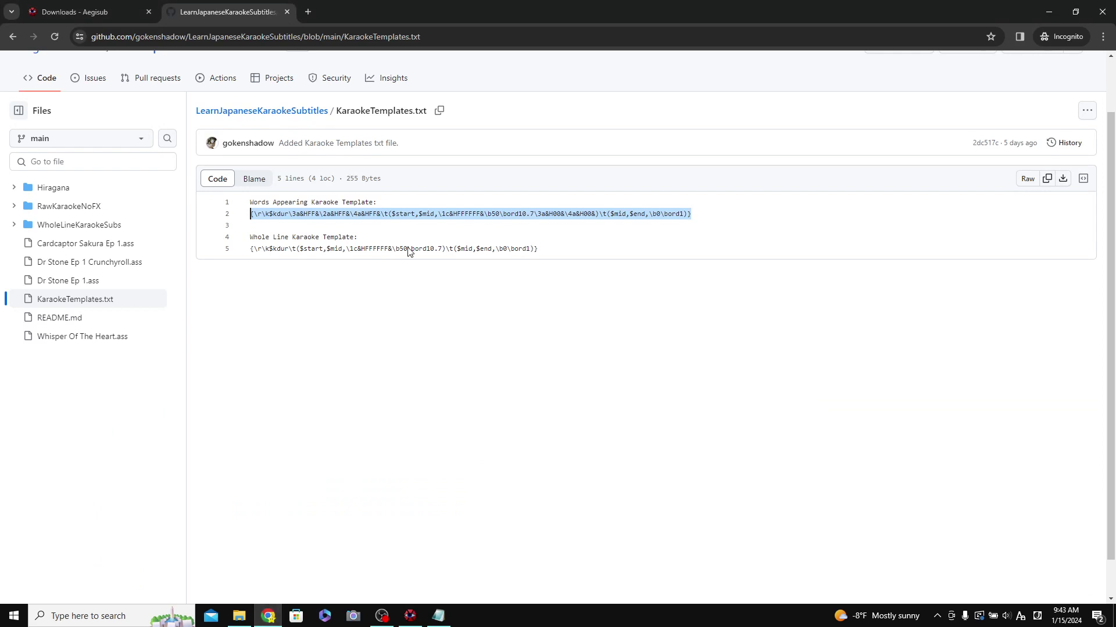
pyautogui.moveTo(556, 249); pyautogui.dragTo(226, 279)
pyautogui.hotkey('ctrl', 'c')
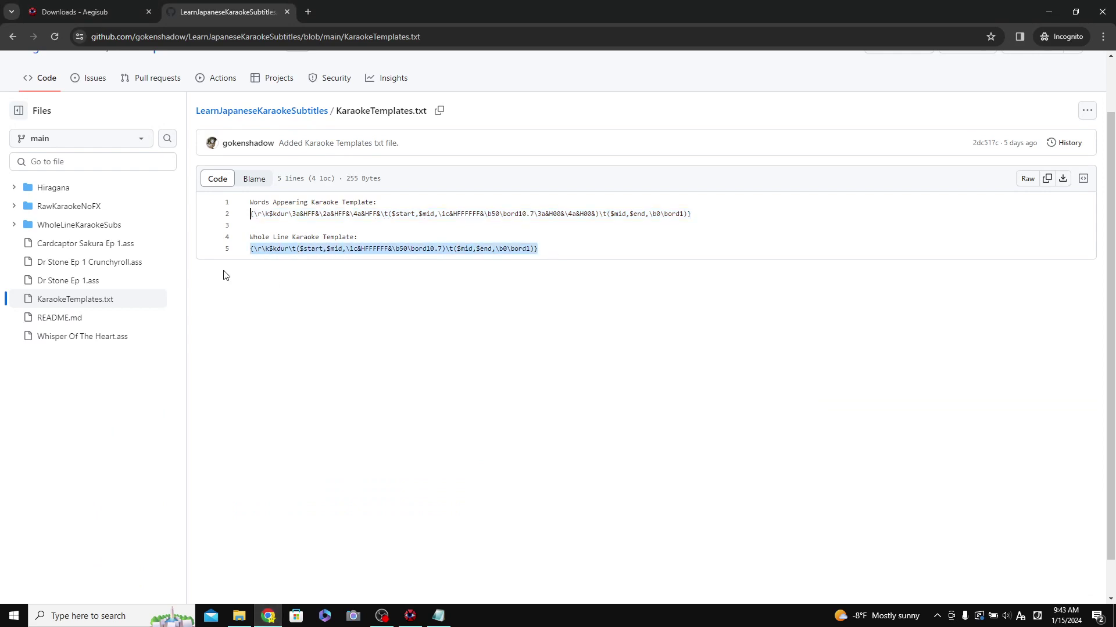
pyautogui.scroll(1, 226, 276)
pyautogui.click(411, 616)
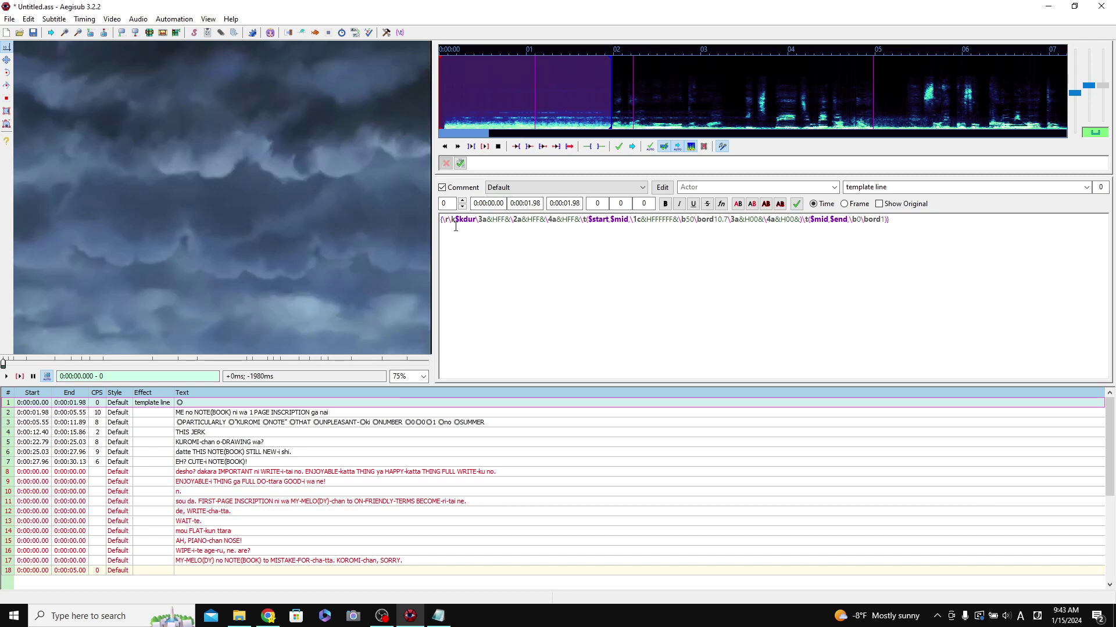
# Step: Replace the template text with the Whole Line template, reapply it, and preview PARTICULARLY
pyautogui.hotkey('ctrl', 'a')
pyautogui.hotkey('ctrl', 'v')
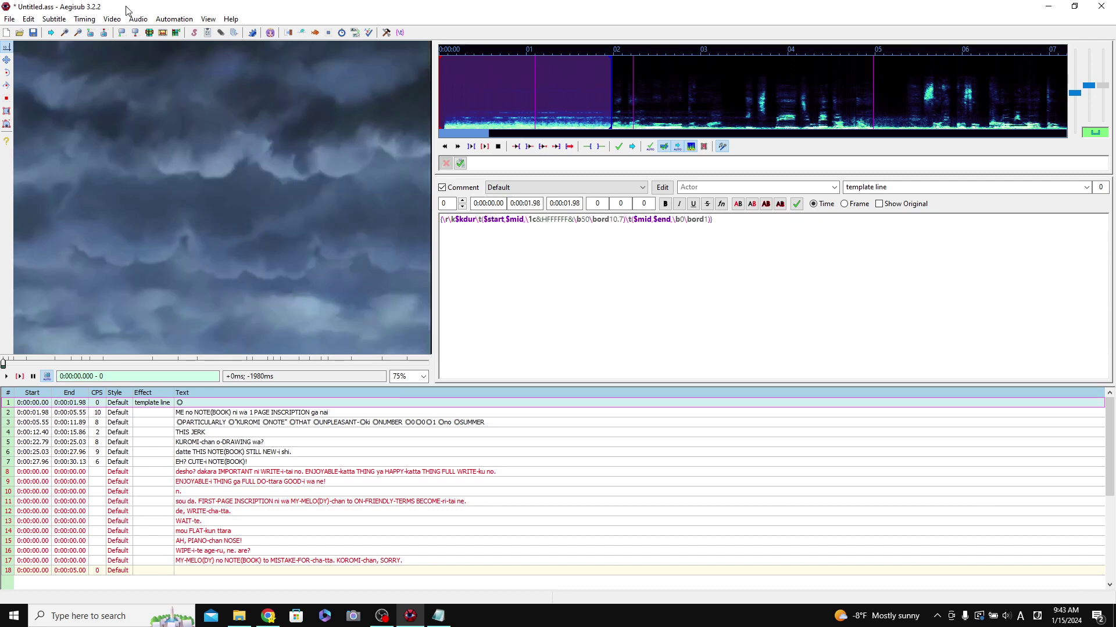
pyautogui.click(174, 18)
pyautogui.click(189, 63)
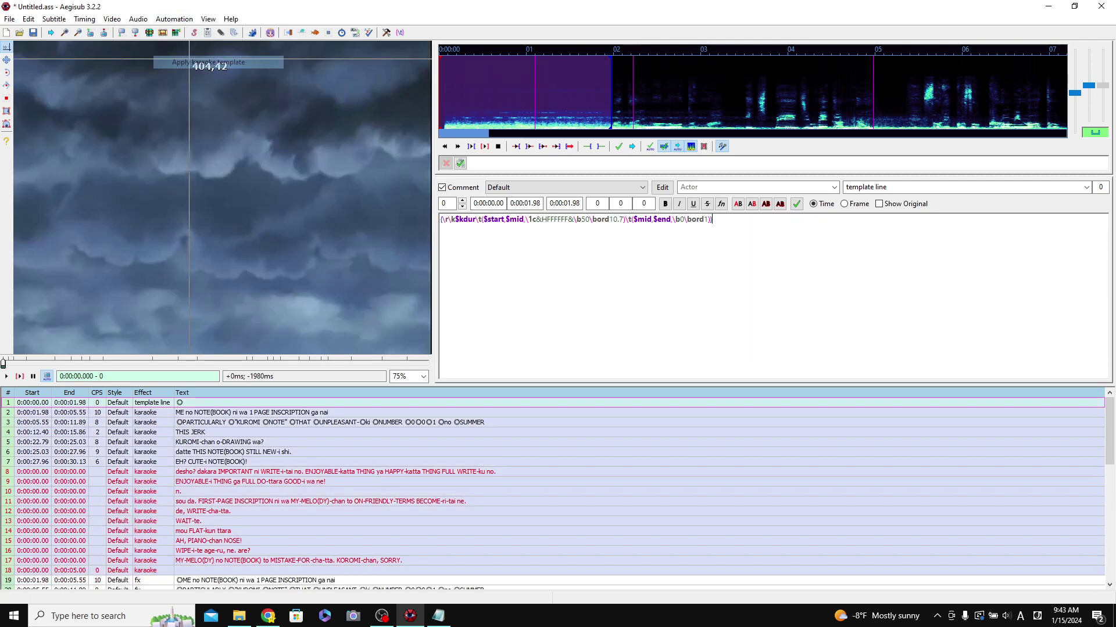
pyautogui.click(208, 424)
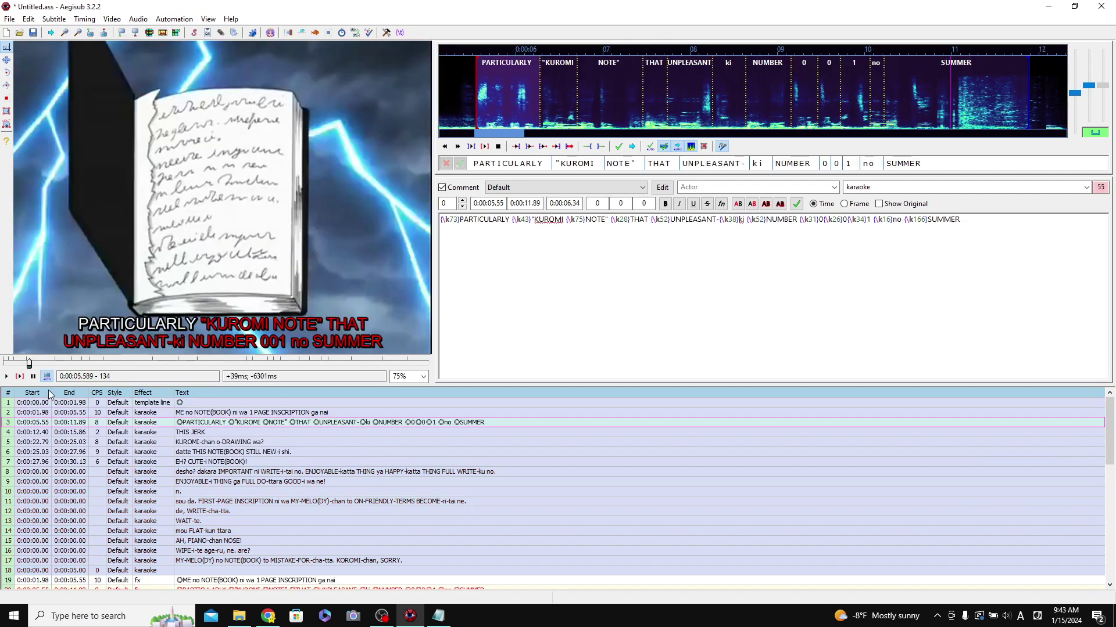
pyautogui.click(6, 376)
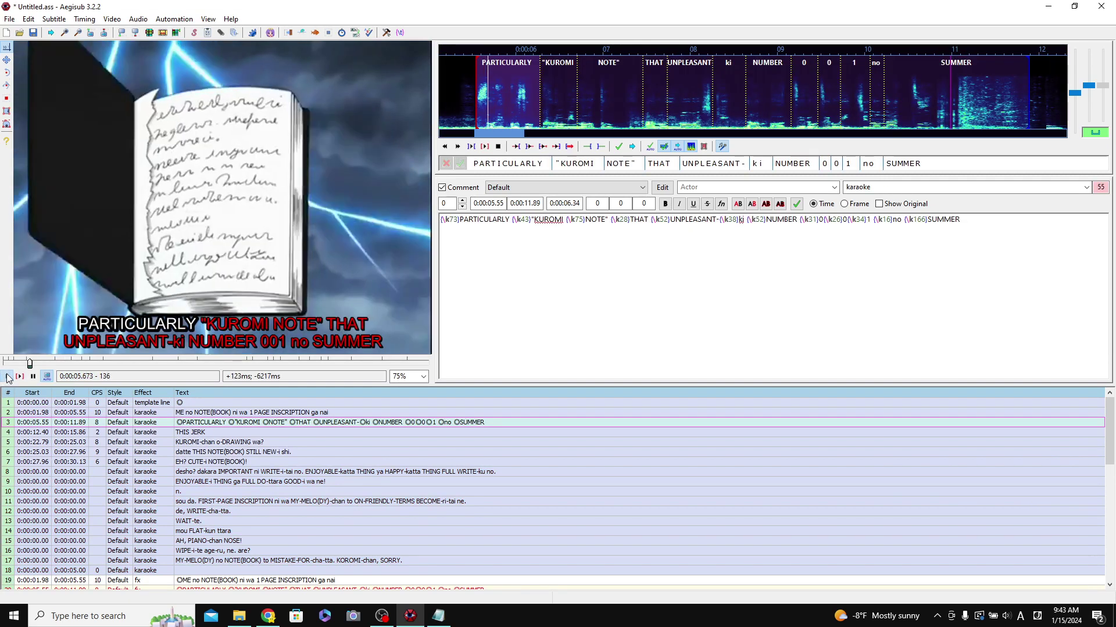
pyautogui.click(40, 378)
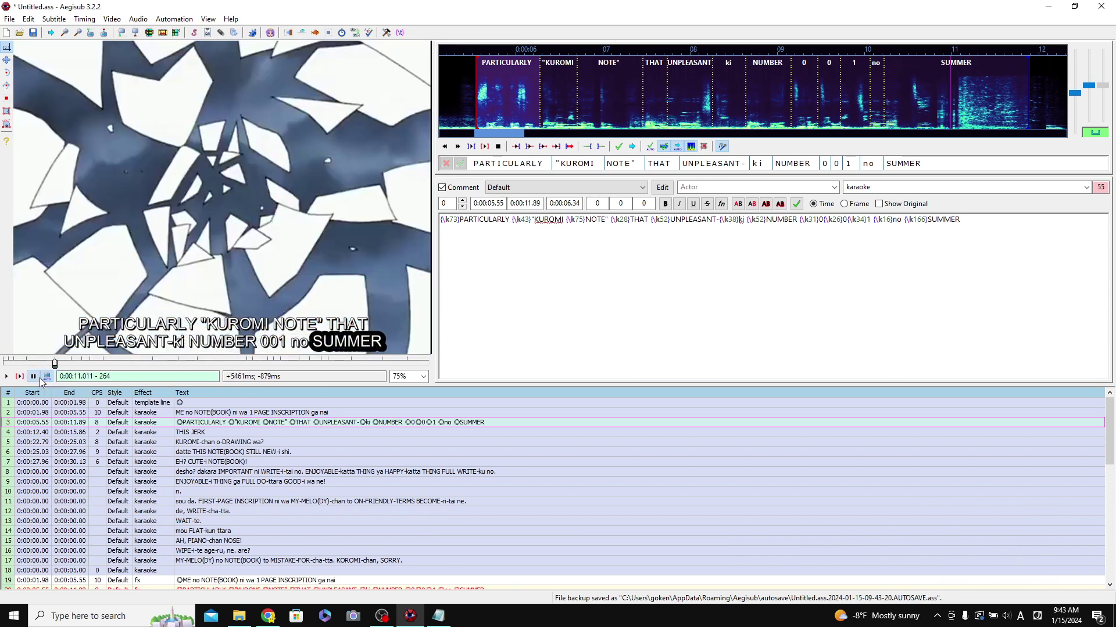
# Step: Save the script as Untitled.ass and open the KuromiNote video folder
pyautogui.click(34, 33)
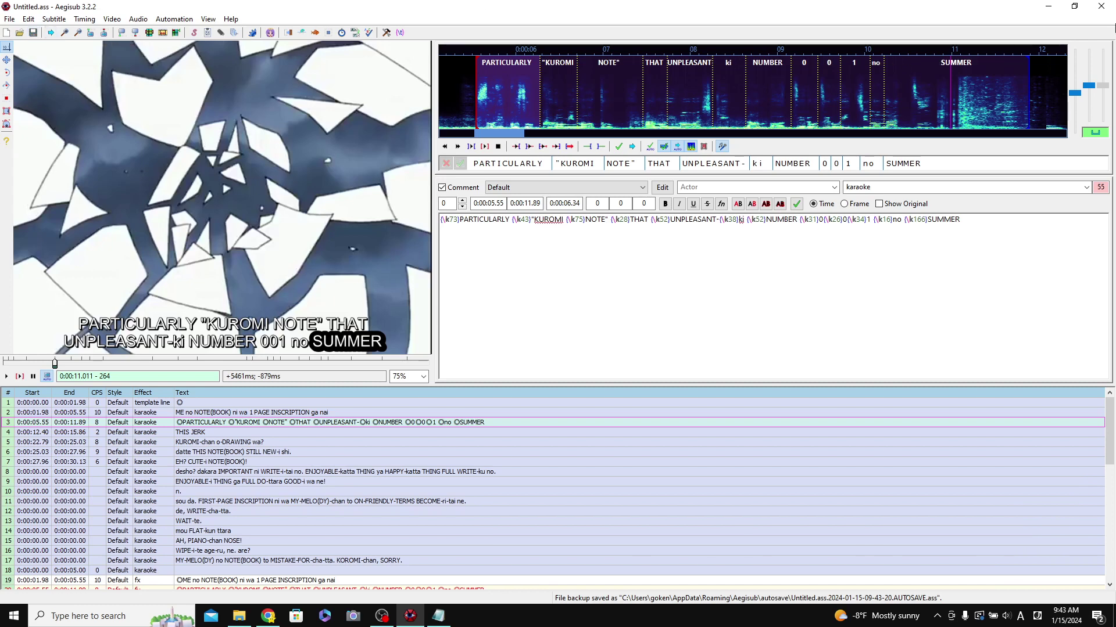
pyautogui.click(1054, 13)
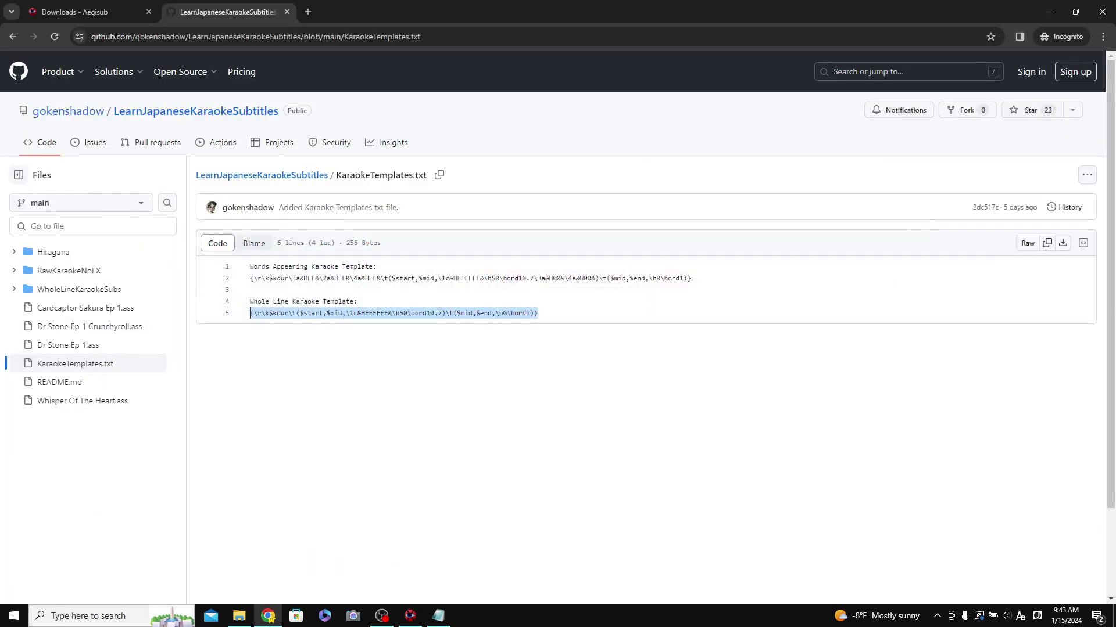
pyautogui.click(239, 617)
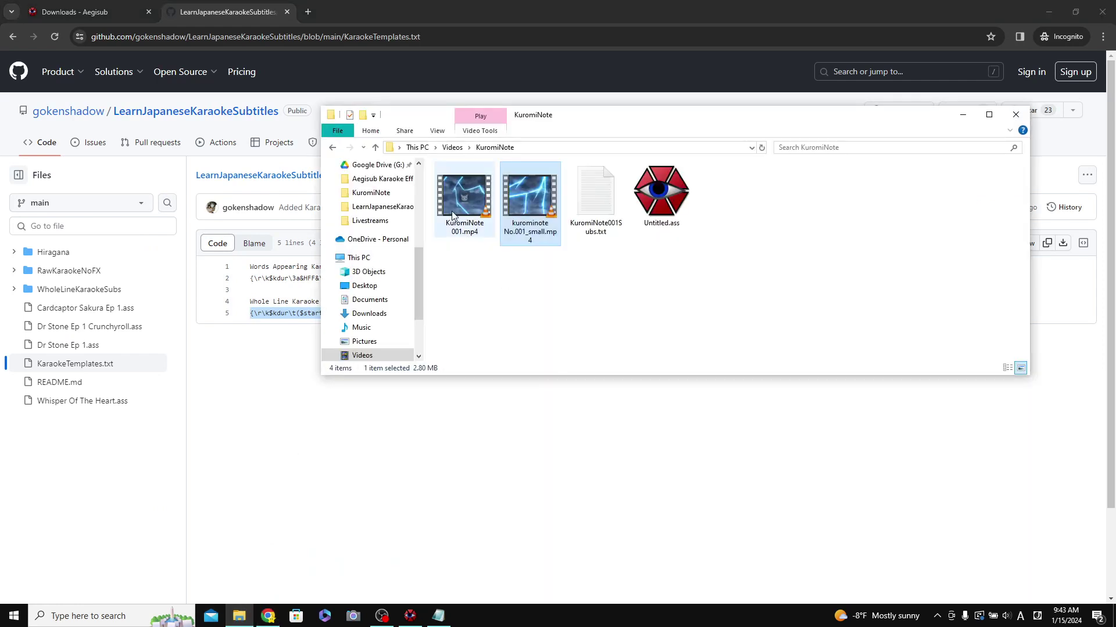
# Step: Open kurominote No.001_small.mp4 in VLC and load Untitled.ass as its subtitles
pyautogui.doubleClick(534, 198)
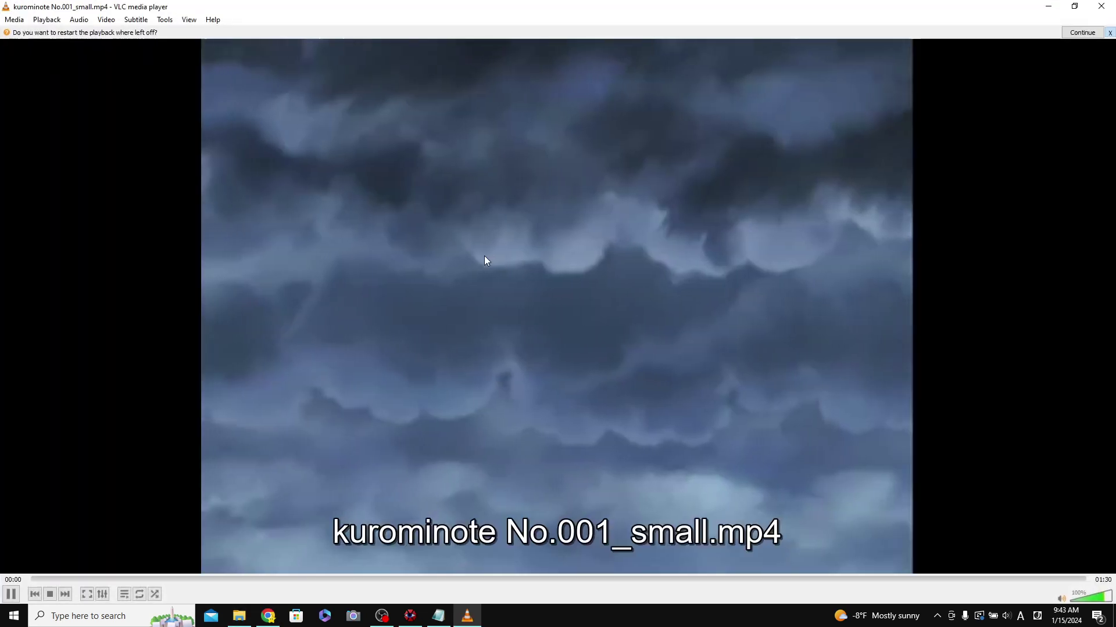
pyautogui.click(485, 260)
pyautogui.rightClick(476, 172)
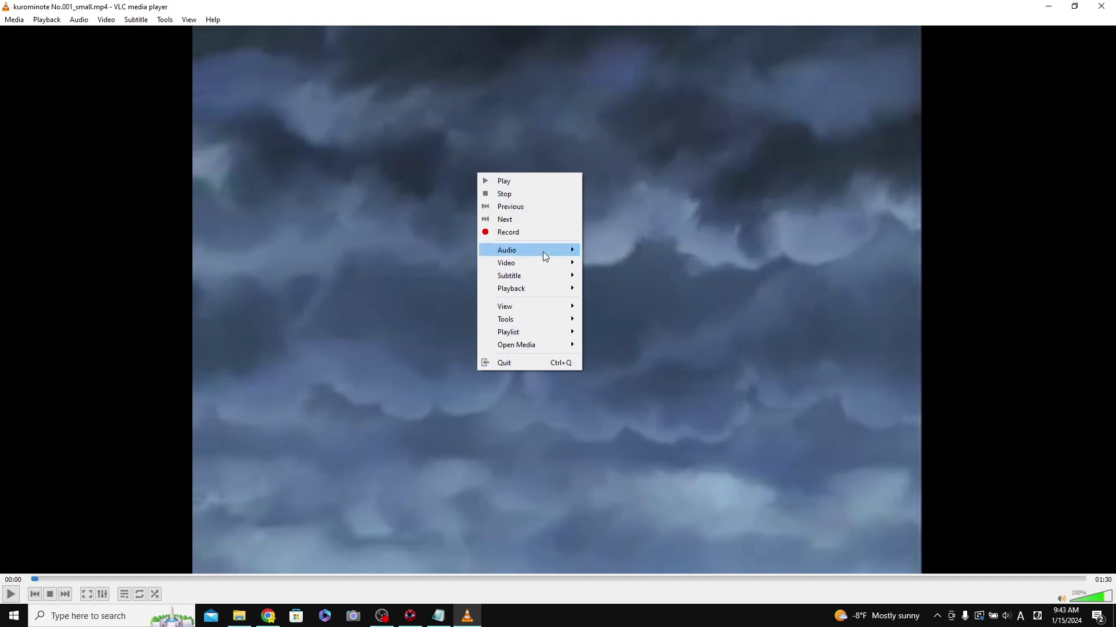
pyautogui.moveTo(546, 277)
pyautogui.click(610, 280)
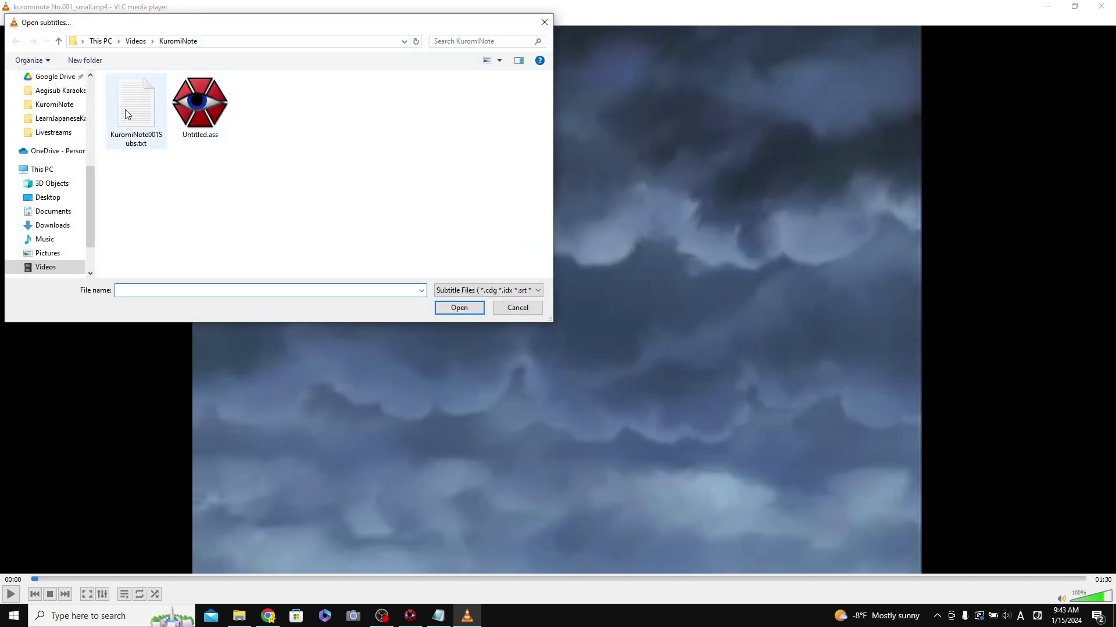
pyautogui.doubleClick(194, 107)
# Step: Play the video with karaoke subtitles, then close VLC and return to GitHub
pyautogui.press('space')
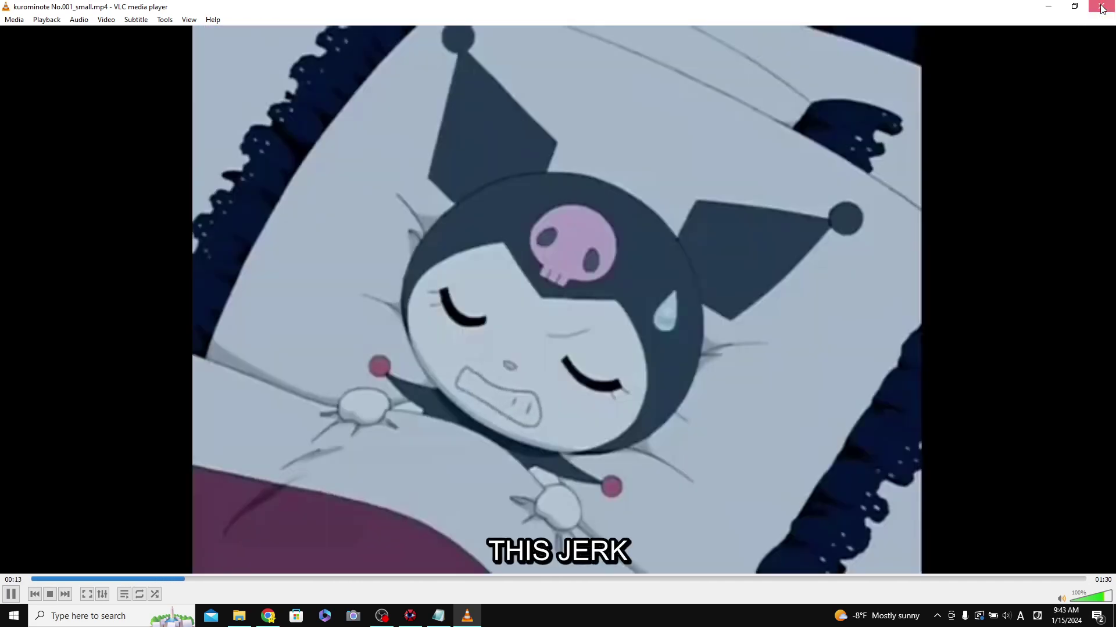
pyautogui.click(1102, 7)
pyautogui.click(358, 477)
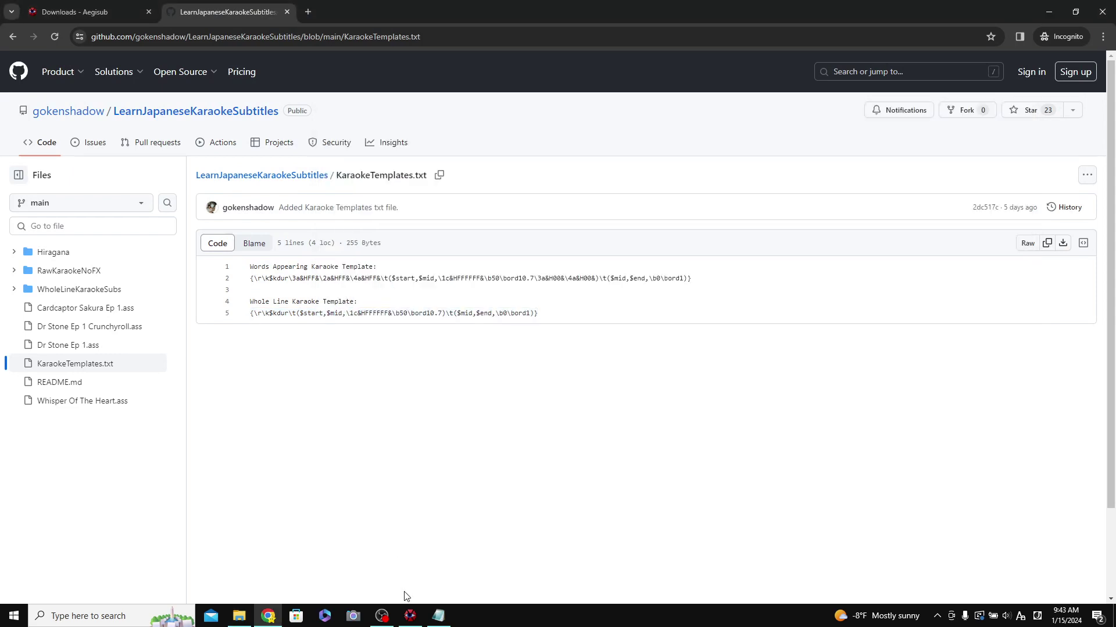